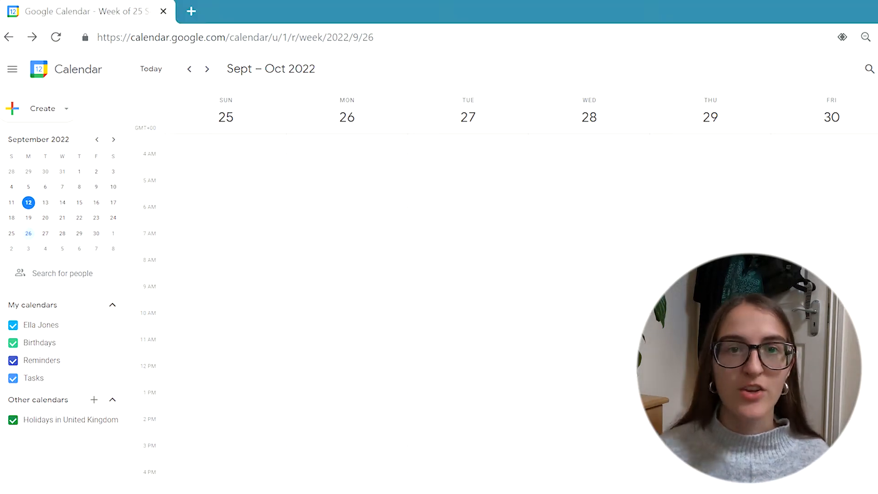
- Create a new calendar named University Timetable
scroll(417, 290, "up", 1)
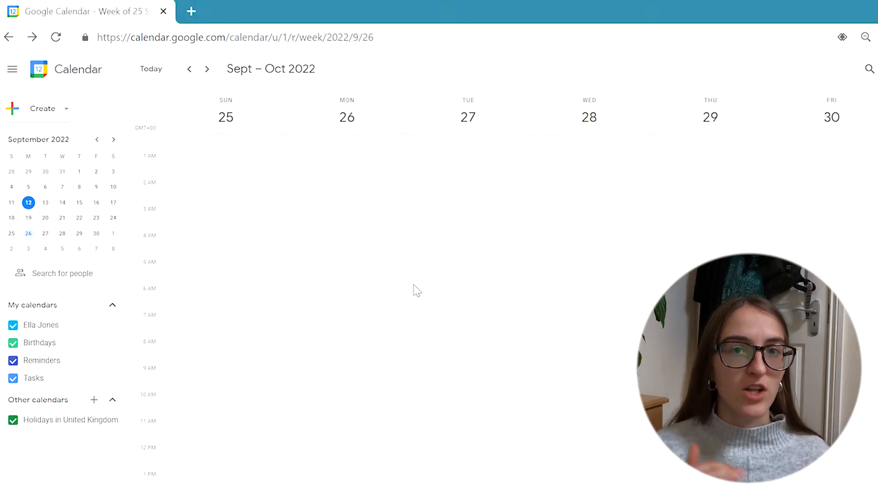
scroll(417, 291, "up", 2)
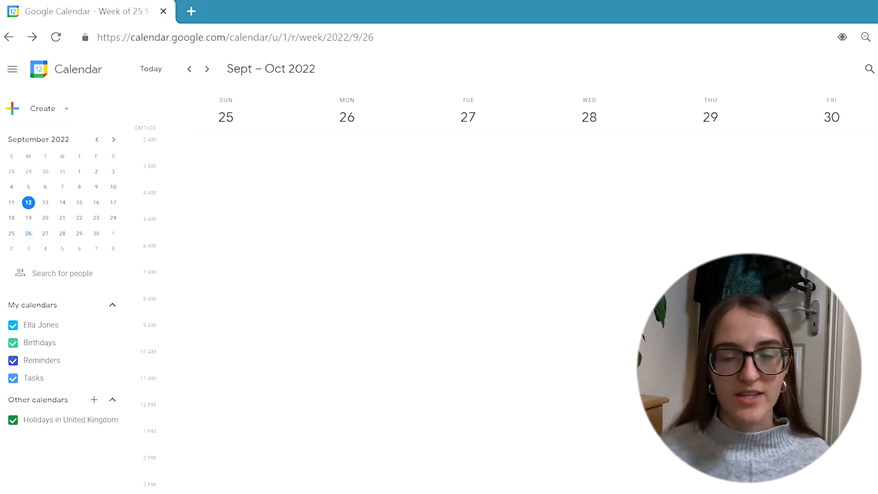
scroll(417, 290, "up", 3)
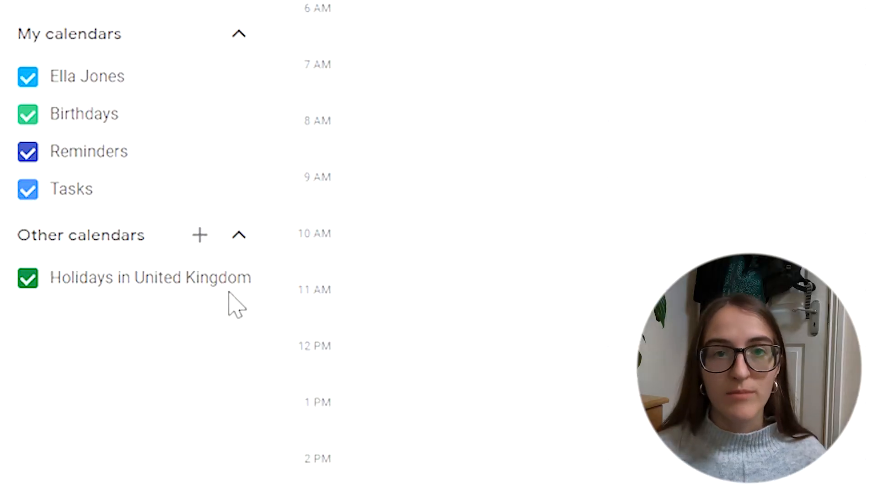
left_click(200, 235)
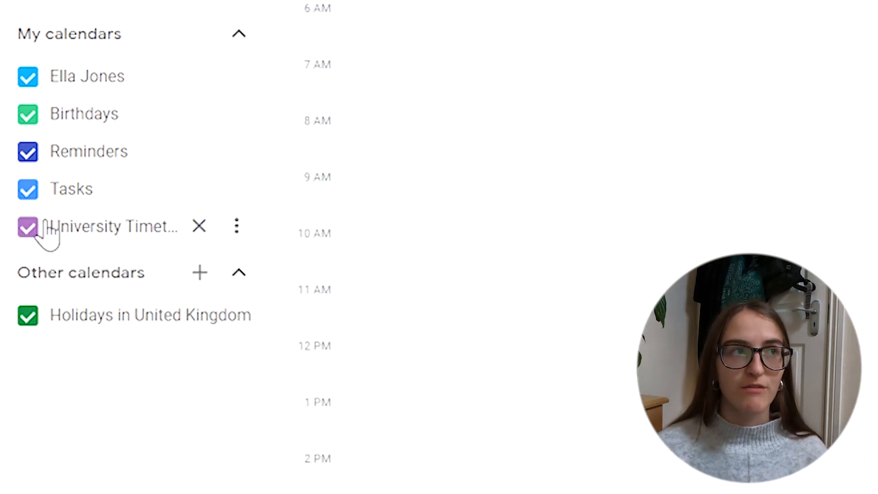
- Hide and show again the University Timetable, Tasks, Reminders and Birthdays calendars one after another
left_click(45, 221)
left_click(45, 222)
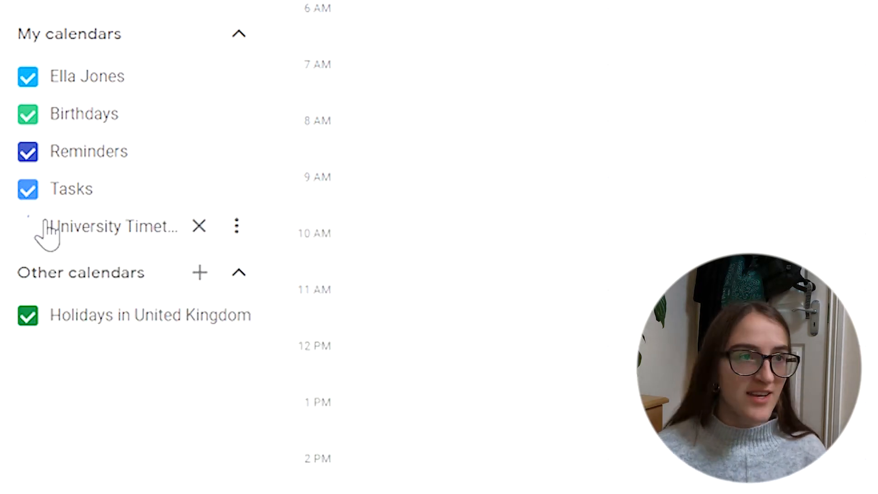
left_click(46, 188)
left_click(46, 187)
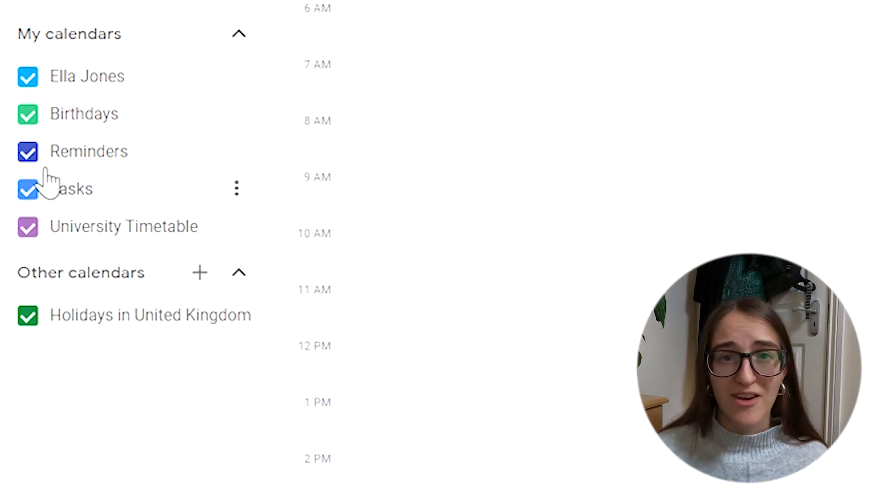
left_click(42, 156)
left_click(43, 155)
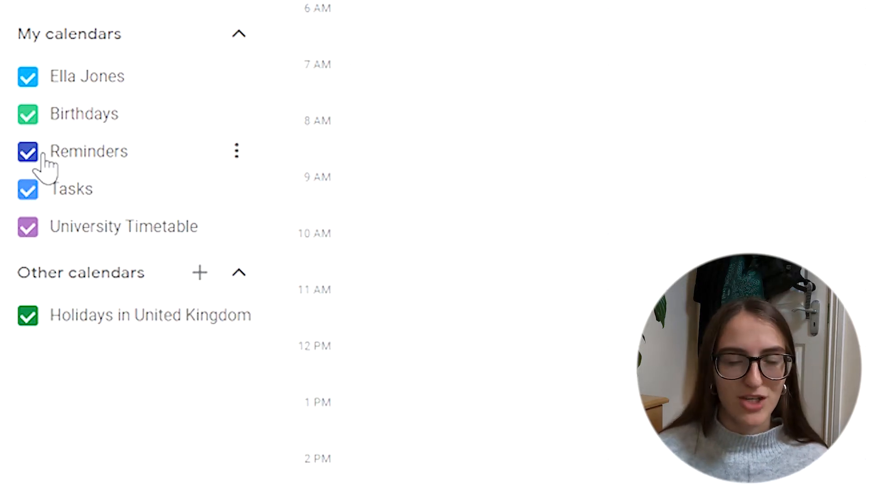
left_click(40, 117)
left_click(40, 116)
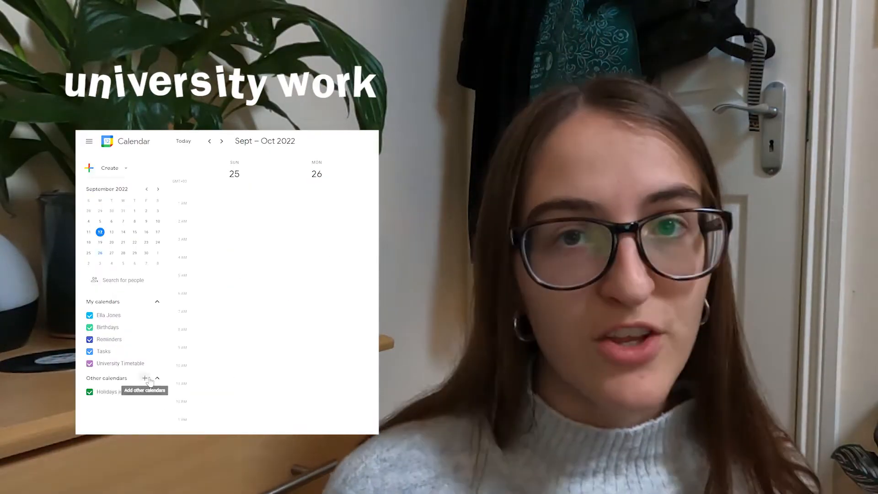
- Create a new calendar named University Work
left_click(145, 379)
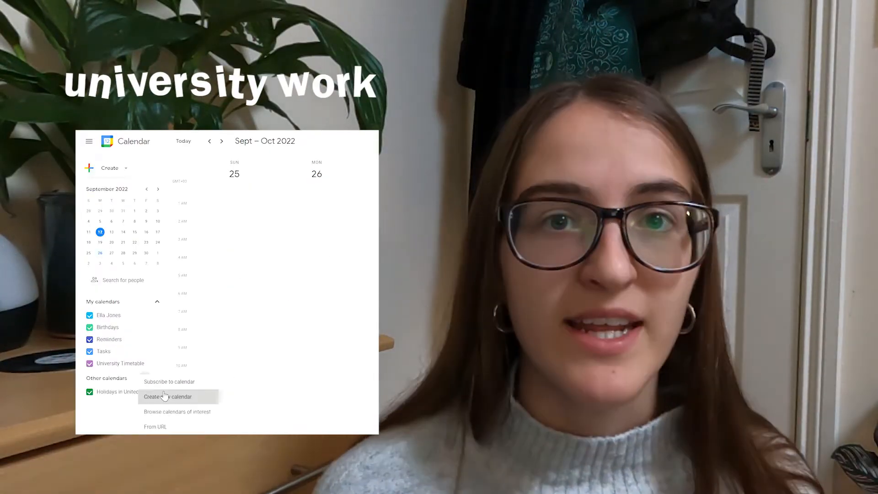
left_click(162, 395)
type("University ")
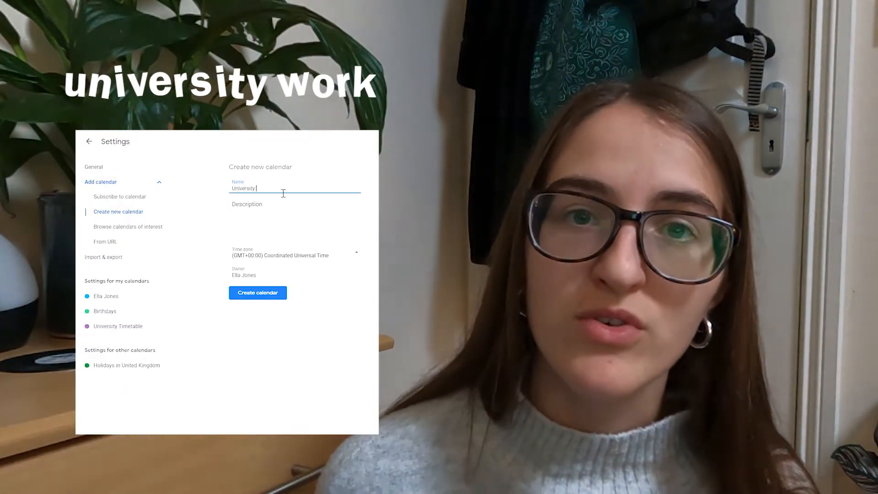
type("Work")
left_click(267, 293)
- Create two more calendars, one named Clubs and Societies and one named Food
left_click(266, 195)
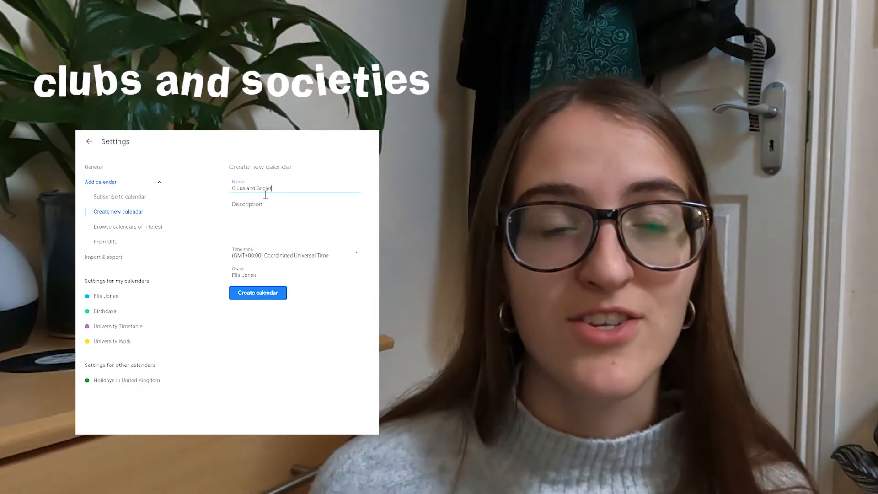
left_click(251, 295)
left_click(280, 190)
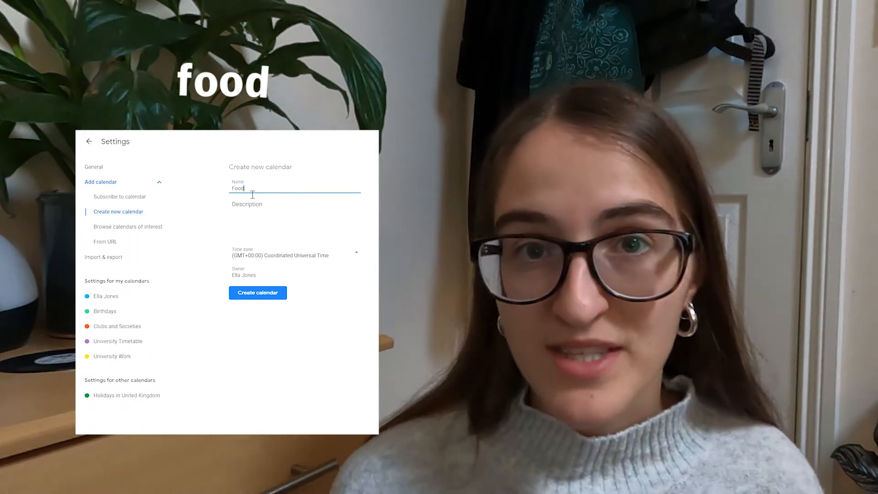
left_click(251, 295)
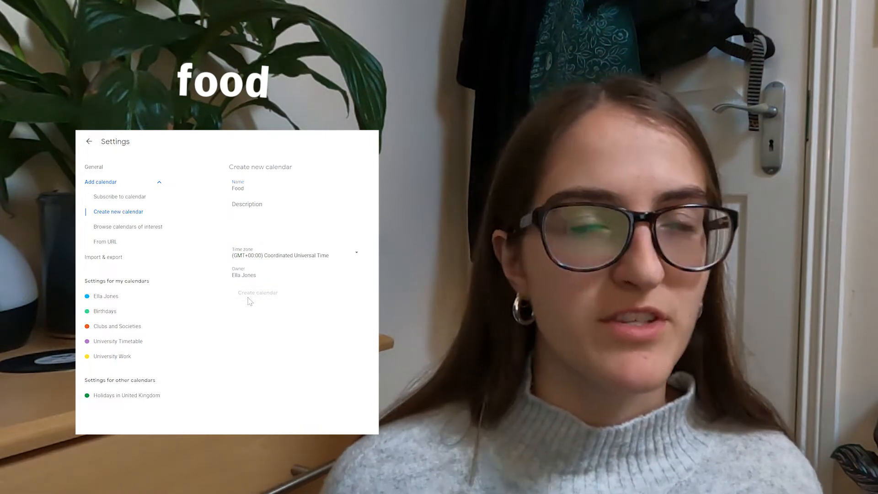
- Create two more calendars, one named Rest and one named Social
left_click(266, 195)
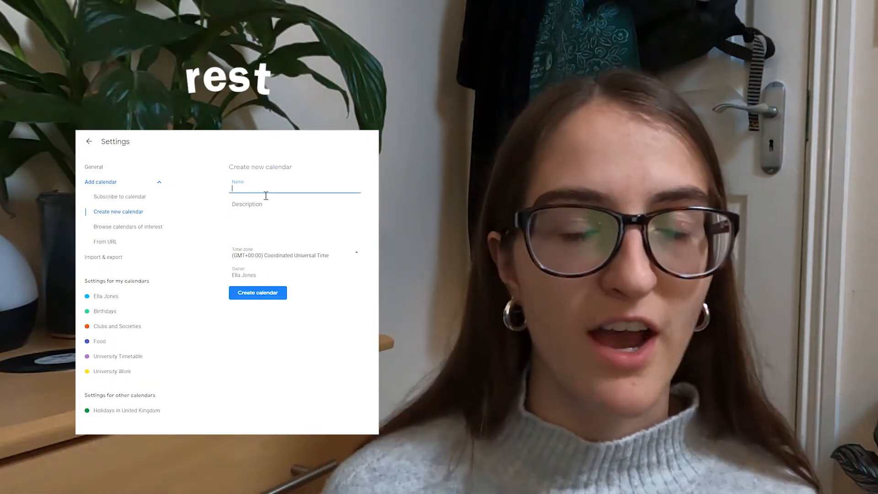
left_click(253, 302)
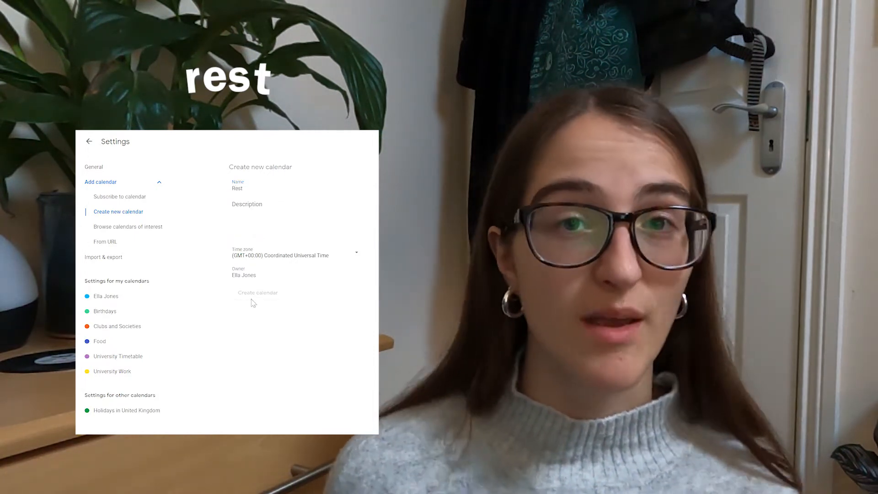
left_click(309, 192)
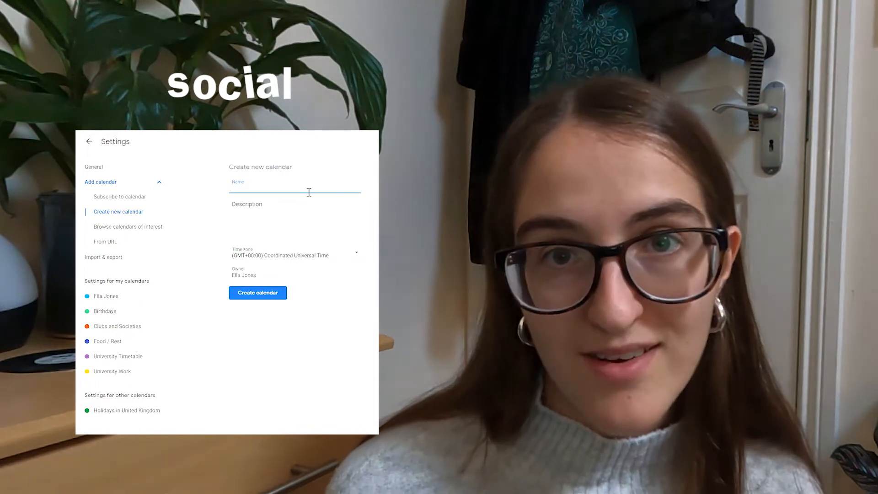
type("Social")
left_click(275, 296)
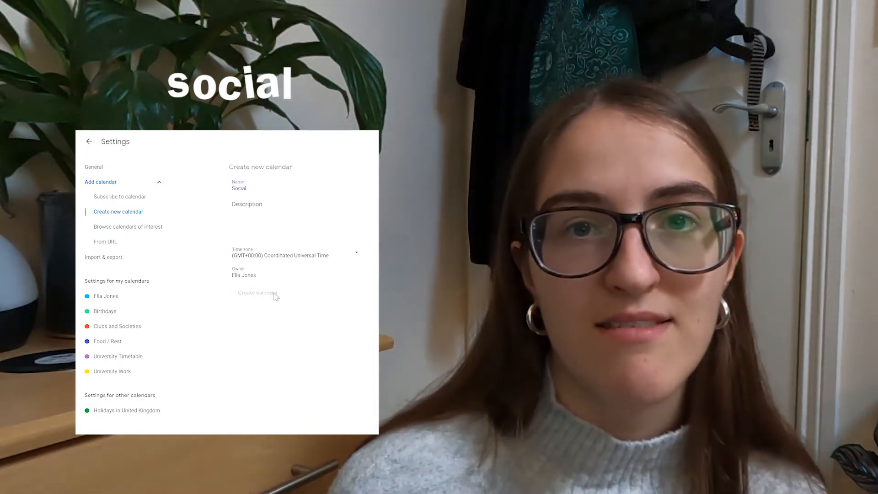
- Create a calendar named Job and enter the name of another calendar for exercise
left_click(258, 192)
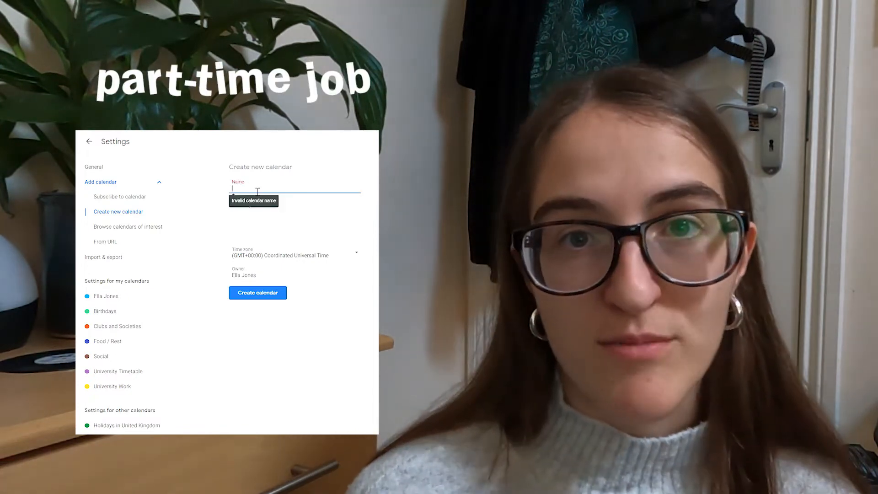
type("Job")
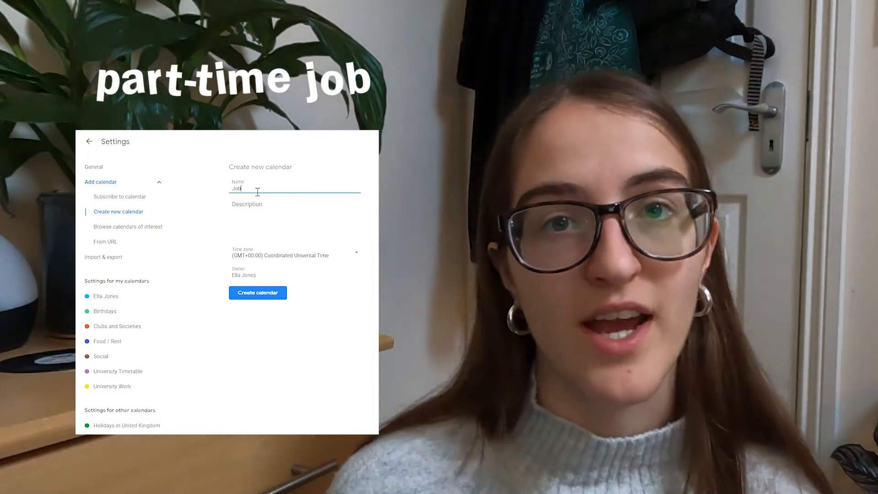
left_click(255, 292)
left_click(283, 187)
type("Exerc")
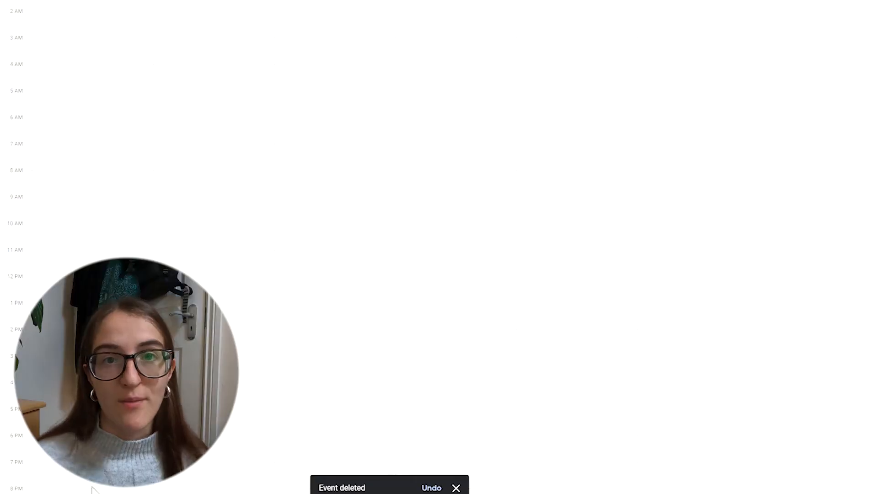
- Add Lecture - Comms Research Methods (10–11am) and Workshop - Media law (11am–12pm) on Monday 26 September to the University Timetable calendar
type("Lecture - Comms Research Methods")
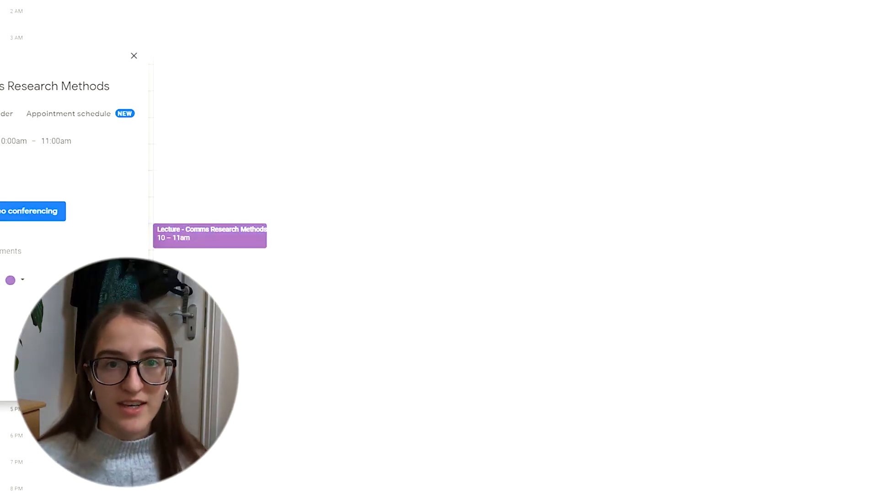
left_click(228, 263)
type("Workshop - Media law")
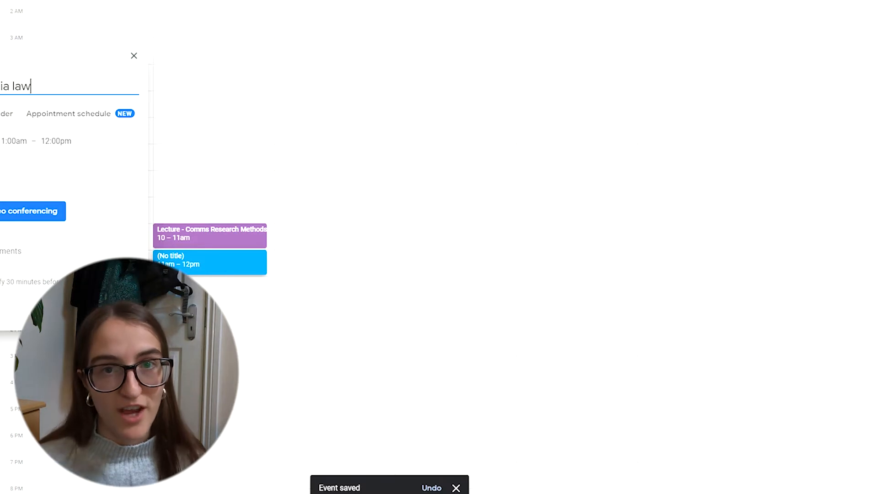
left_click(37, 279)
left_click(14, 279)
left_click(117, 316)
- Add the event Practical - Live Journalism on Tuesday 27 September, 9am to 4pm, to the University Timetable calendar
left_click_drag(323, 203, 318, 387)
type("Practical - live Journalism")
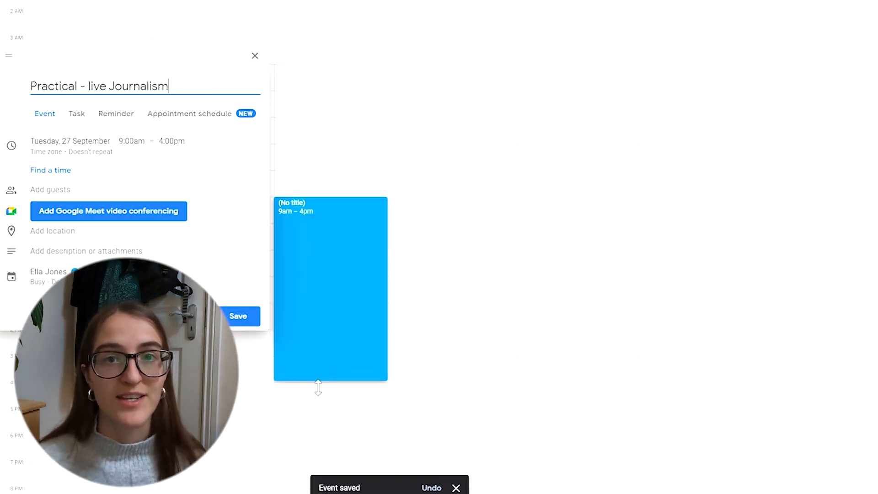
left_click(96, 90)
key("BackSpace")
type("L")
left_click(241, 399)
- Add the event Lecture - Journalism Ethics on Wednesday 28 September, 11am to 12:30pm, to the University Timetable calendar
left_click_drag(423, 253, 426, 286)
type("Lecture - Journalism Ethics")
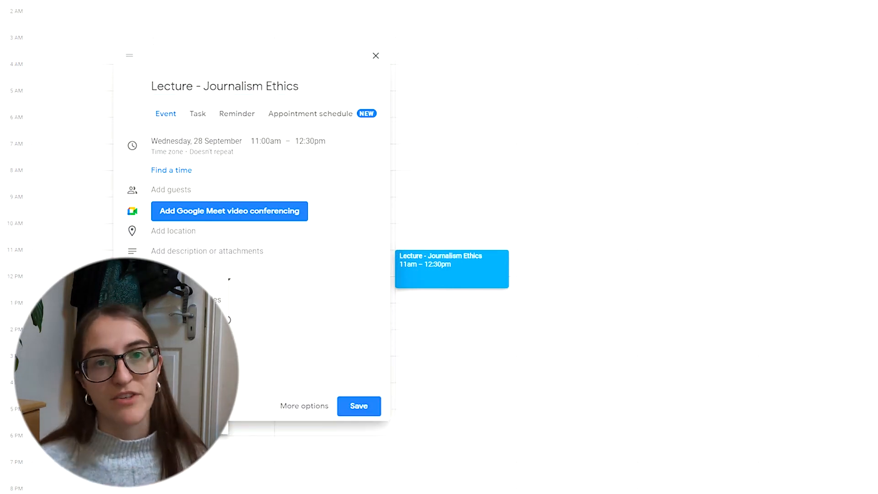
left_click(360, 399)
- Add the event Seminar - Journalism Ethics on Thursday 29 September, 10 to 11am, to the University Timetable calendar
left_click(564, 241)
type("Seminar - Journalism Ethics")
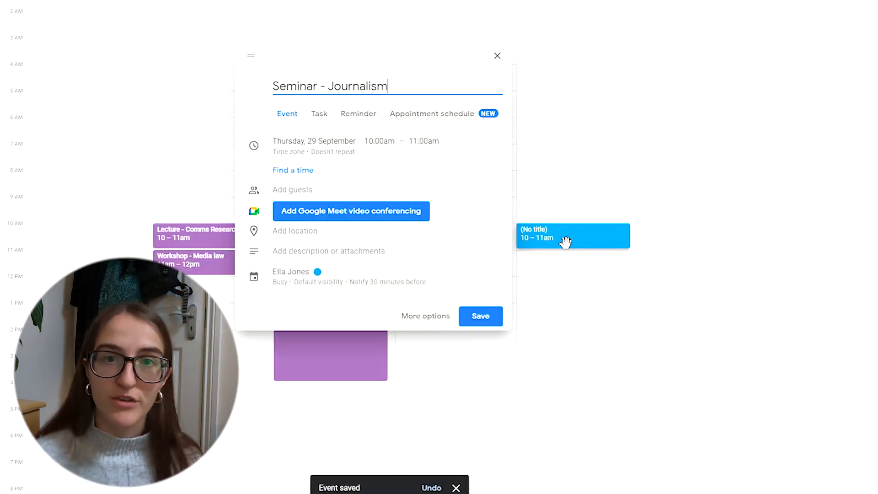
left_click(300, 280)
left_click(308, 398)
left_click(480, 405)
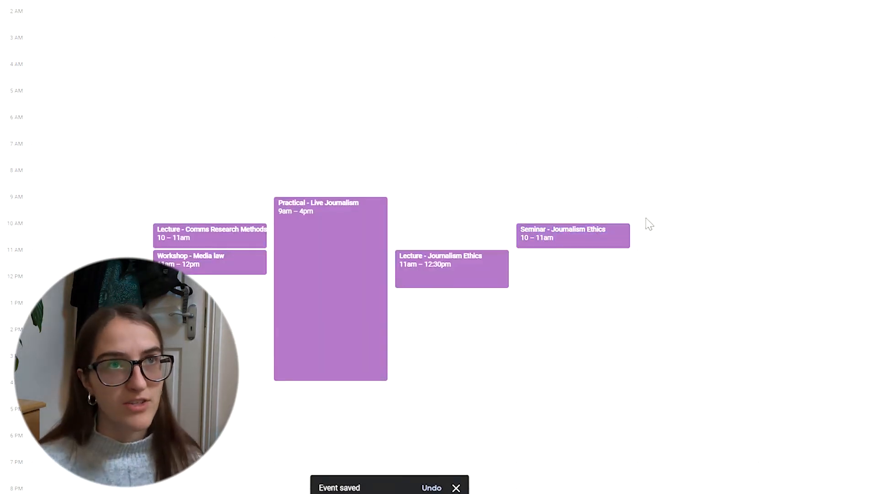
- Add the event Seminar - Comms Research Methods on Friday 30 September, 11am to 12pm, to the University Timetable calendar
left_click(675, 263)
type("Seminar - Comms Research Methods")
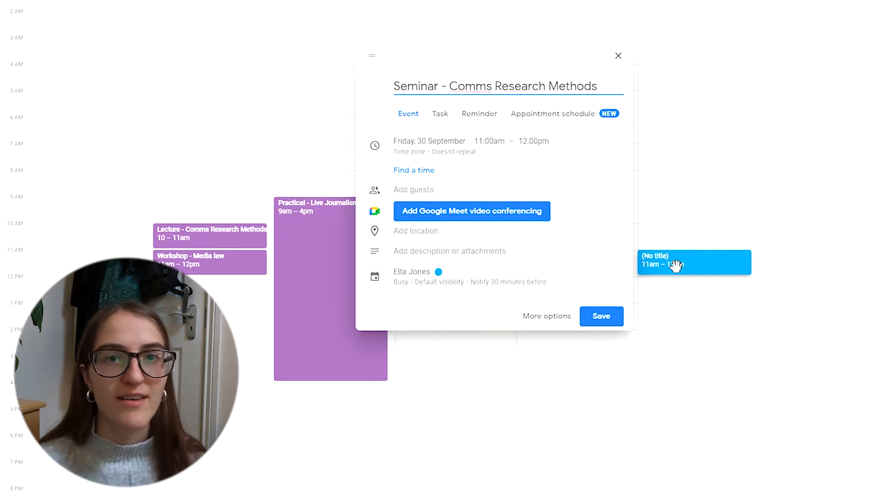
left_click(421, 276)
left_click(421, 280)
left_click(429, 403)
left_click(599, 392)
- Add a Lunch event on Monday 26 September from 12 to 1pm in the Food / Rest calendar
scroll(611, 270, "down", 2)
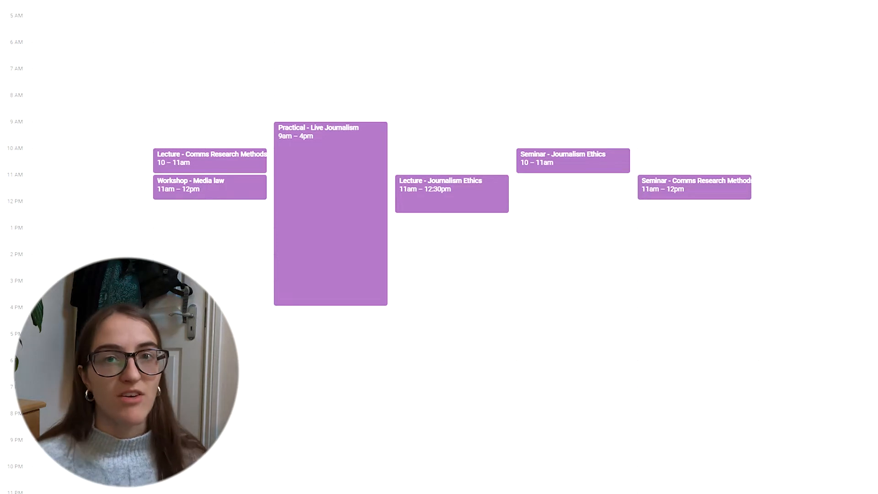
left_click(224, 214)
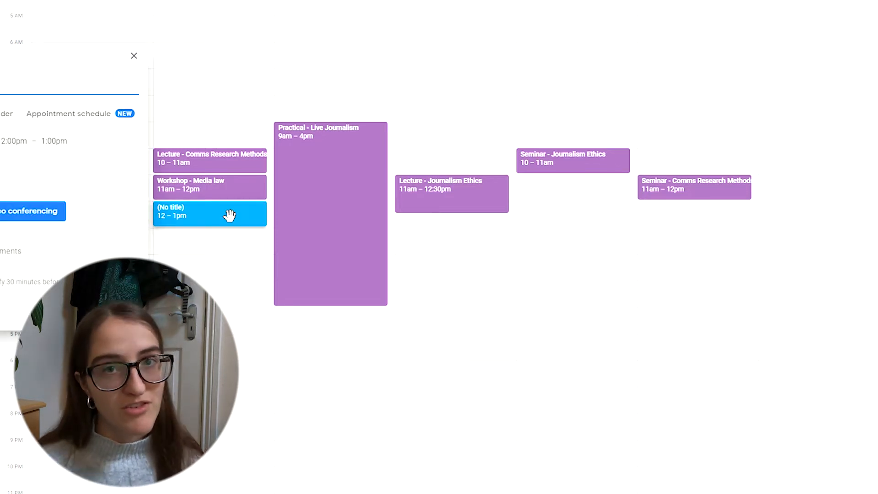
type("Lunch")
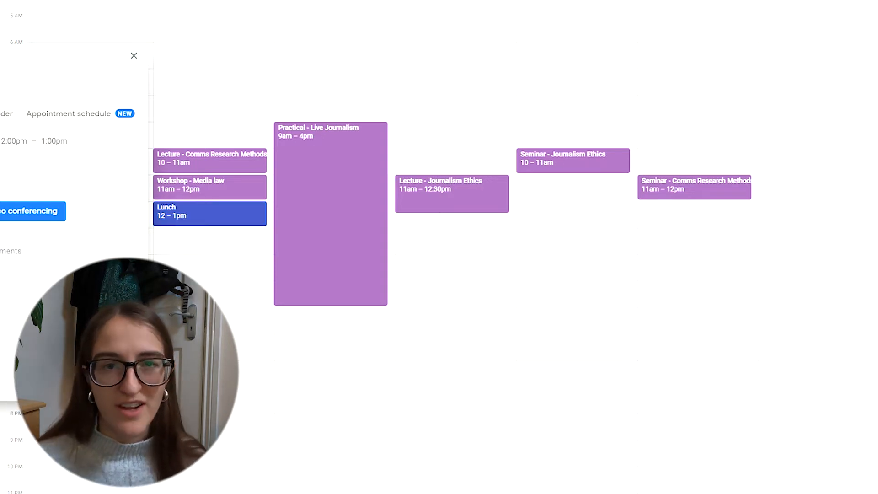
left_click(120, 384)
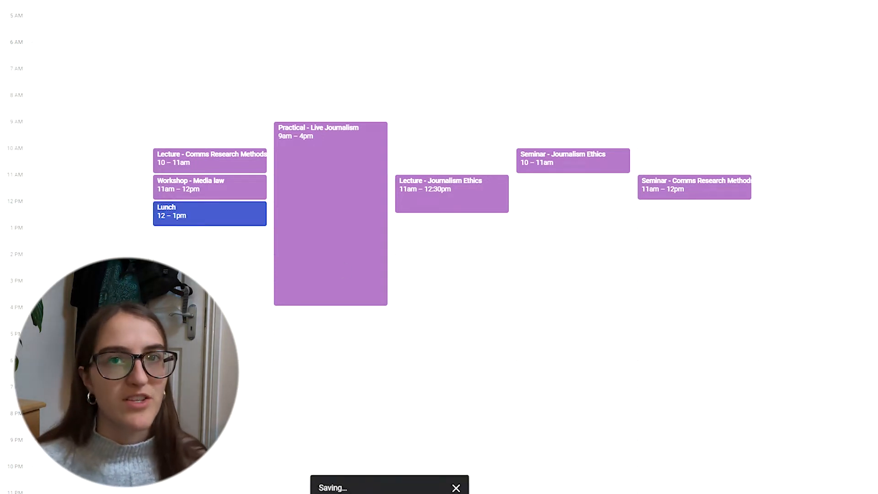
- Add a Lunch event on Tuesday 27 September from 12:30 to 1:30pm in the Food / Rest calendar
left_click(392, 222)
type("Lunch")
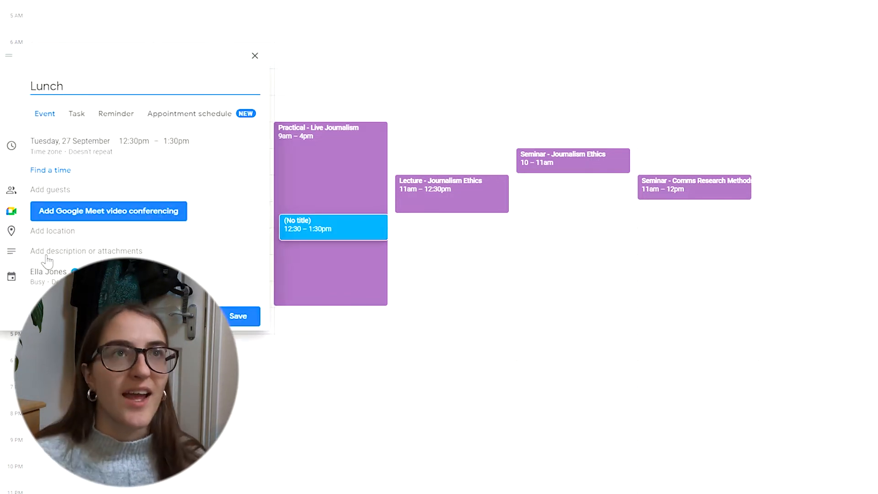
left_click(113, 321)
left_click(242, 406)
- Add a Lunch event on Wednesday 28 September from 12:30 to 1:30pm in the Food / Rest calendar
left_click(462, 221)
type("Lunch")
left_click(191, 267)
left_click(222, 280)
left_click(234, 320)
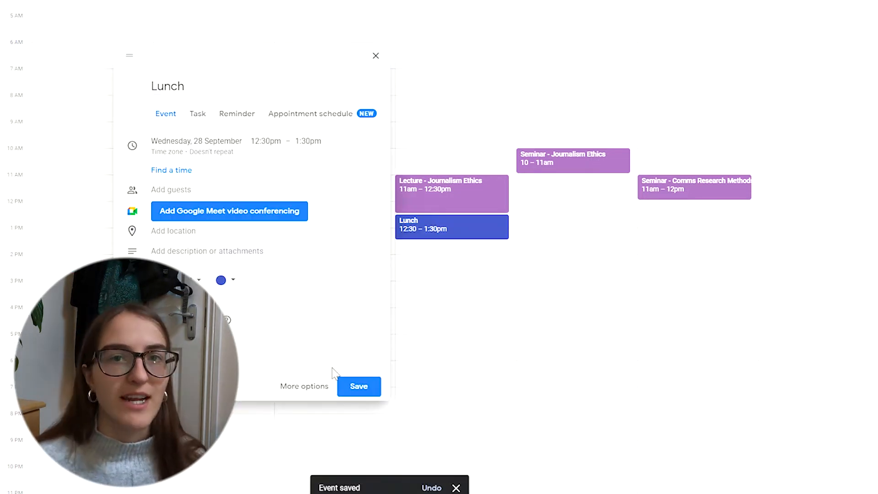
left_click(358, 386)
- Add a Lunch event on Thursday 29 September from 12:30 to 1:30pm in the Food / Rest calendar
left_click(540, 222)
type("Lunch")
left_click(297, 274)
left_click(311, 280)
left_click(316, 343)
left_click(480, 405)
- Add a Lunch event on Friday 30 September from 12 to 1pm in the Food / Rest calendar
left_click(696, 210)
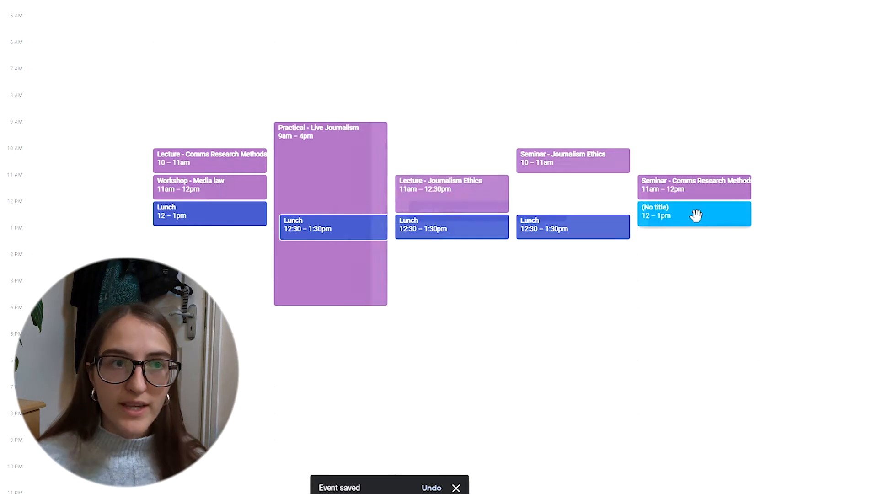
type("Lunch")
left_click(494, 288)
left_click(467, 280)
left_click(476, 322)
left_click(605, 386)
- Add Dinner events from 6 to 7pm on Monday 26 and Tuesday 27 September in the Food / Rest calendar
left_click(211, 371)
left_click(9, 316)
left_click(117, 416)
left_click(366, 372)
type("Dinner")
left_click(77, 307)
left_click(112, 350)
left_click(238, 416)
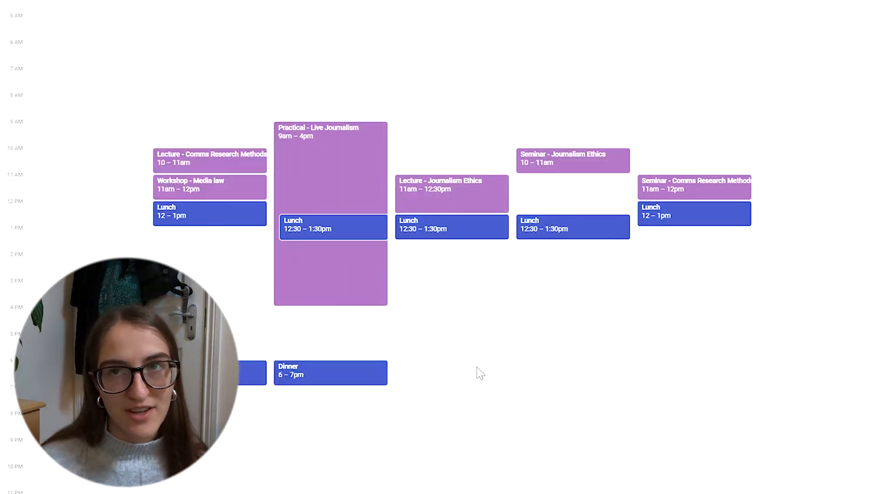
- Add a Dinner event on Wednesday 28 September from 6 to 7pm in the Food / Rest calendar
left_click(479, 372)
type("Dinner")
left_click(167, 311)
left_click(172, 310)
left_click(182, 387)
left_click(359, 416)
- Add a Dinner event on Thursday 29 September from 6 to 7pm in the Food / Rest calendar
left_click(611, 372)
type("Dinner")
left_click(287, 311)
left_click(295, 309)
left_click(292, 387)
left_click(480, 435)
- Add a Dinner event on Friday 30 September from 6 to 7pm in the Food / Rest calendar
left_click(700, 372)
type("Dinner")
left_click(393, 309)
left_click(397, 310)
left_click(412, 387)
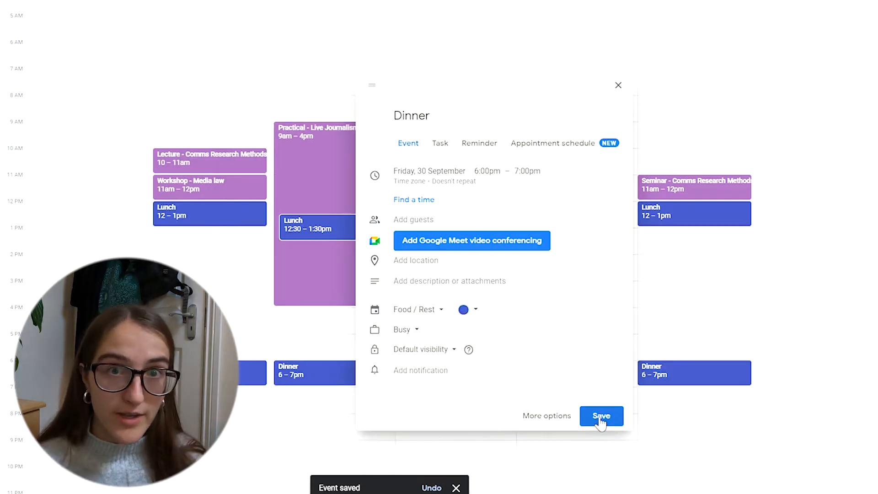
left_click(599, 435)
- Add Breakfast events from 7:30 to 8:30am on Monday 26 and Tuesday 27 September in the Food / Rest calendar
left_click(210, 92)
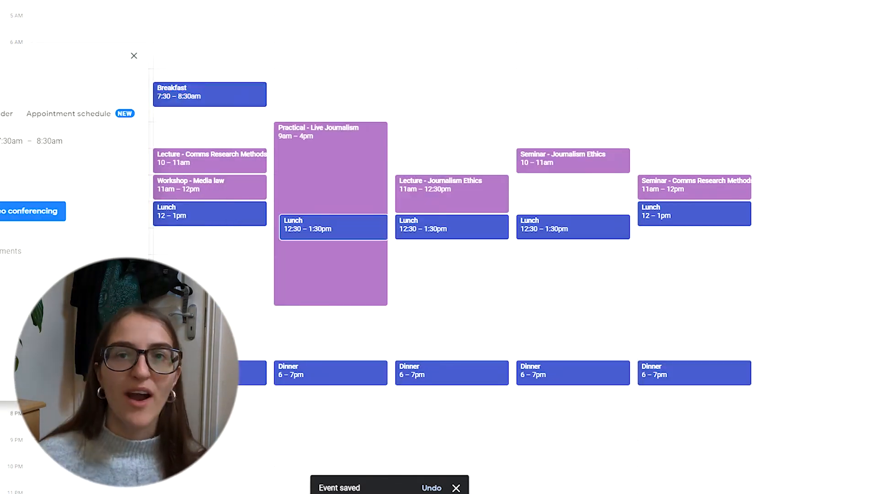
left_click(323, 94)
type("Breakfast")
left_click(255, 384)
- Add a Breakfast event on Wednesday 28 September from 7:30 to 8:30am in the Food / Rest calendar
left_click(459, 94)
type("Breakfast")
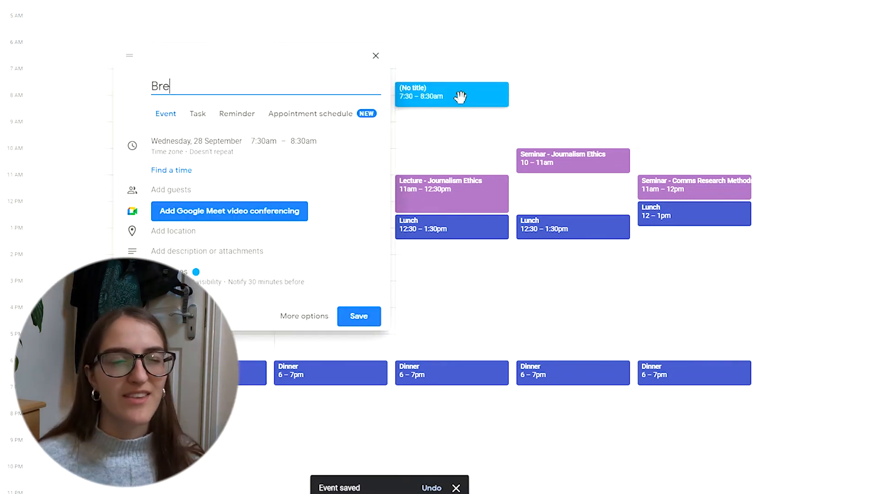
key("Return")
- Add a Breakfast event on Thursday 29 September from 7:30 to 8:30am in the Food / Rest calendar
left_click(572, 94)
type("Breakfast")
left_click(293, 274)
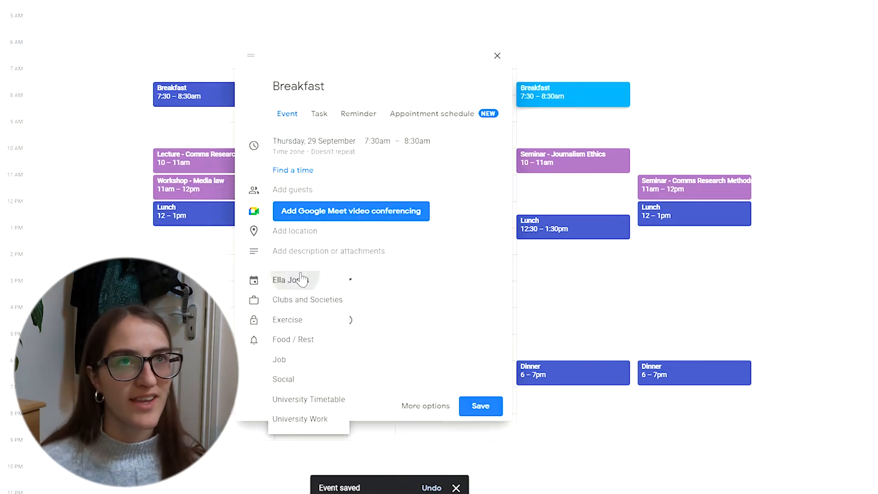
left_click(297, 339)
left_click(480, 386)
- Add a Breakfast event on Friday 30 September from 7:30 to 8:30am in the Food / Rest calendar
left_click(677, 94)
type("Breakfast")
left_click(417, 271)
left_click(418, 278)
left_click(419, 339)
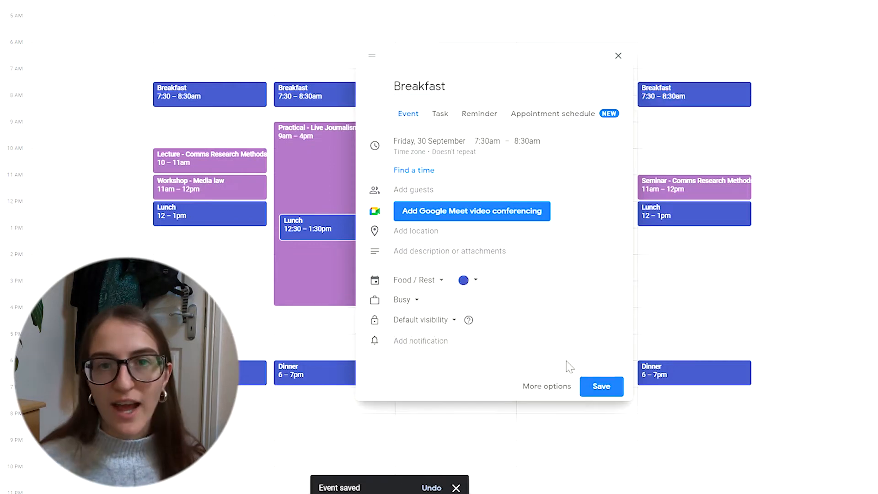
left_click(601, 386)
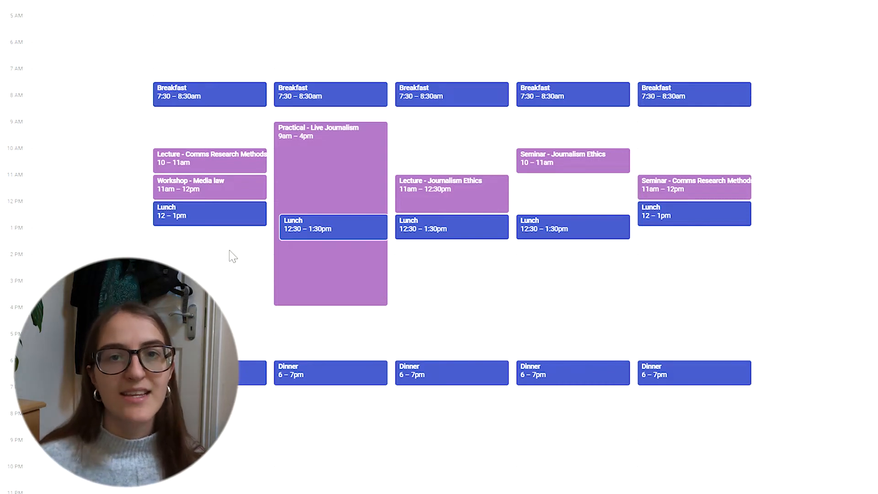
- Add a Library event on Monday 26 September from 1 to 4pm in the University Work calendar
left_click_drag(234, 236, 232, 302)
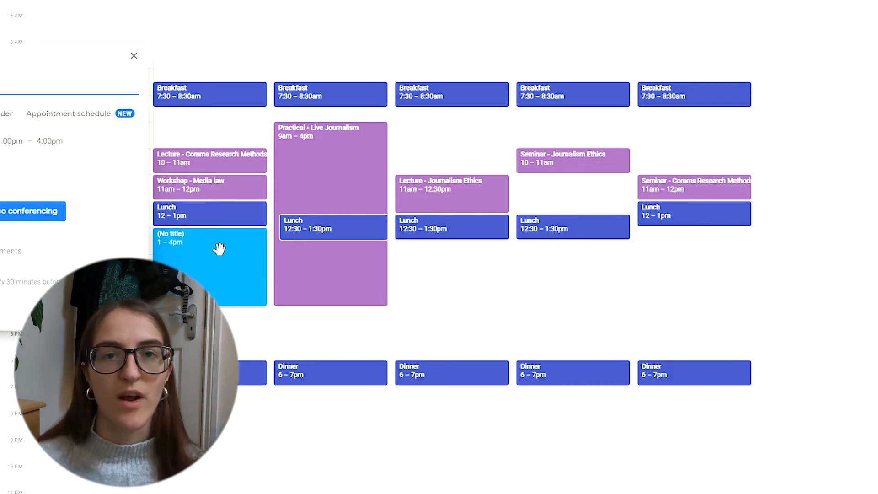
type("Library")
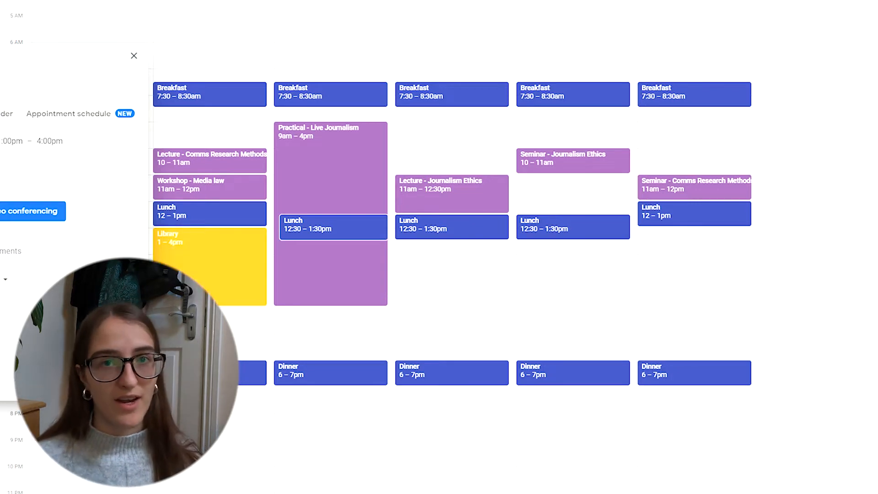
left_click(120, 383)
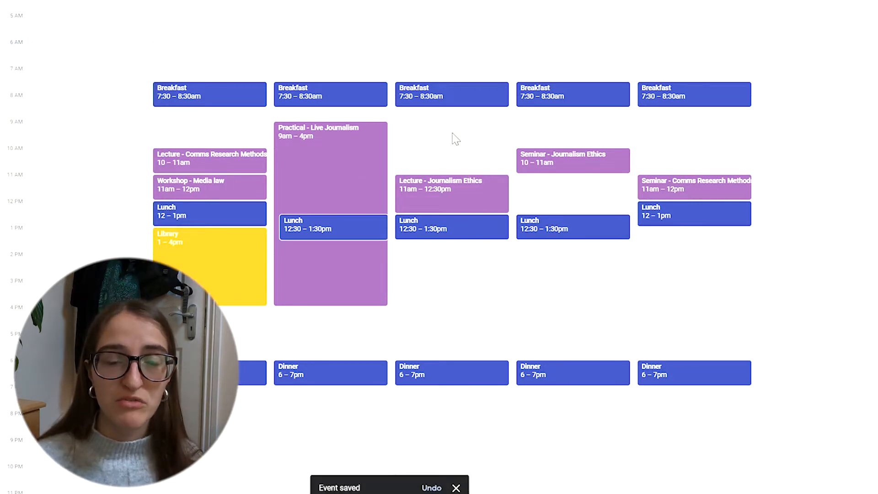
- Add a Library event on Wednesday 28 September from 1:30 to 4pm in the University Work calendar
left_click_drag(448, 247, 442, 313)
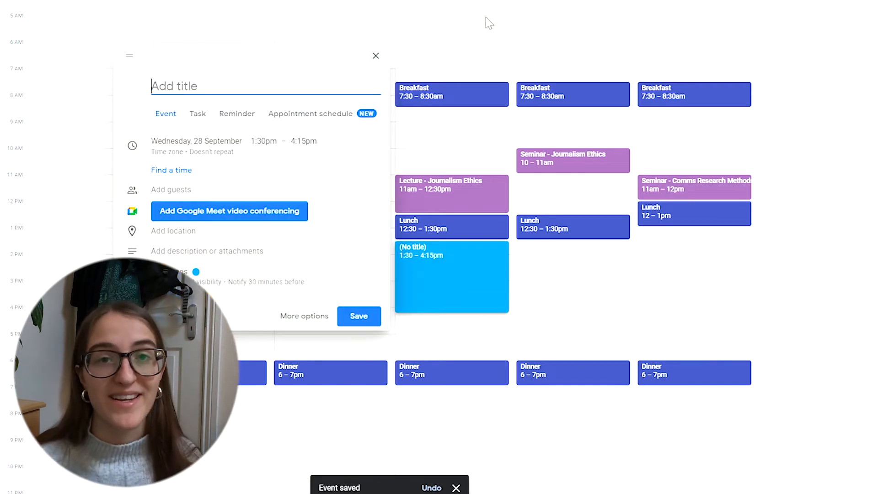
left_click(376, 57)
left_click_drag(434, 310, 437, 242)
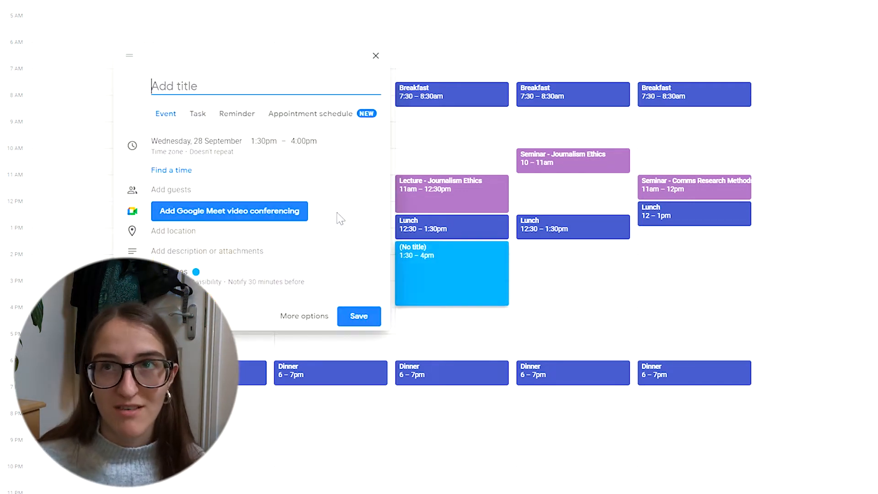
type("Library")
left_click(178, 276)
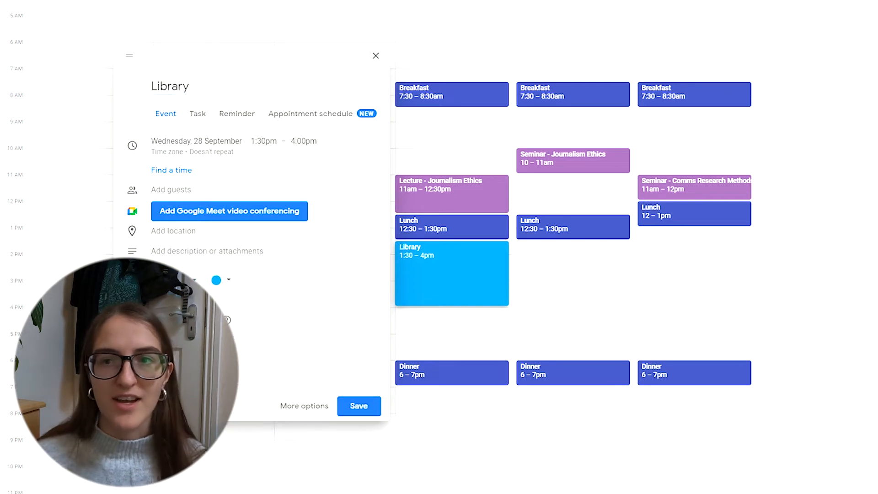
left_click(190, 399)
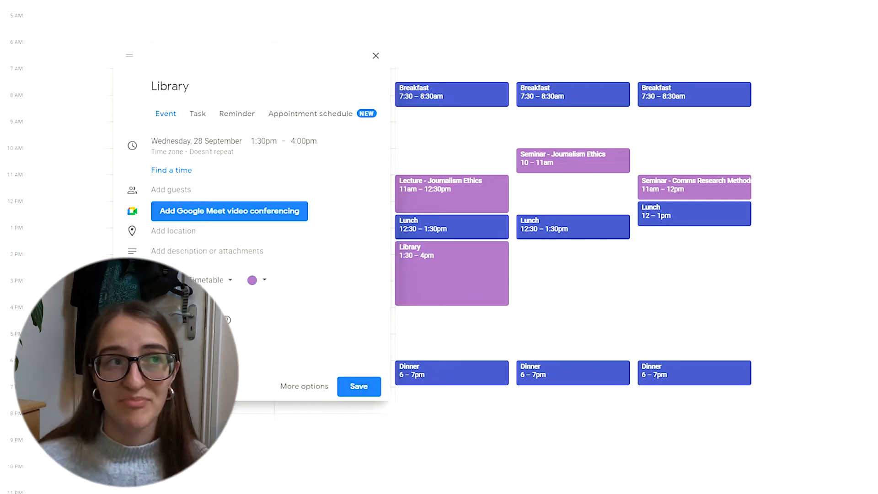
left_click(196, 280)
left_click(210, 298)
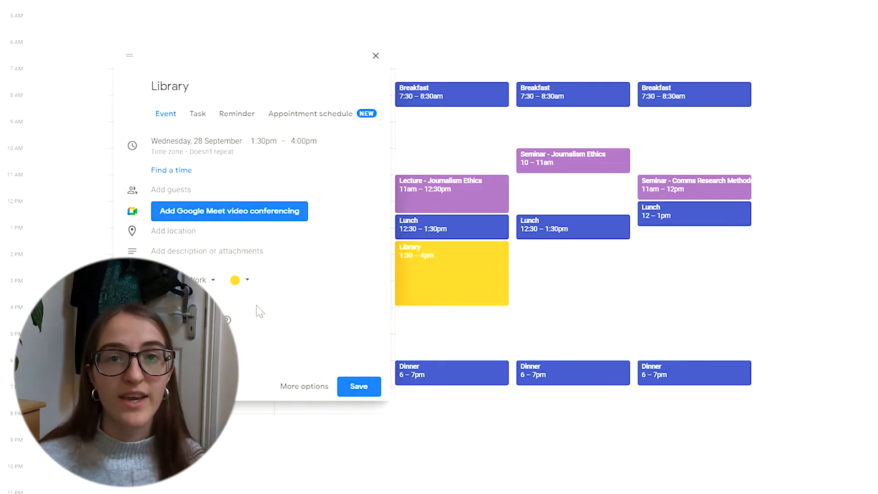
left_click(373, 387)
left_click(229, 135)
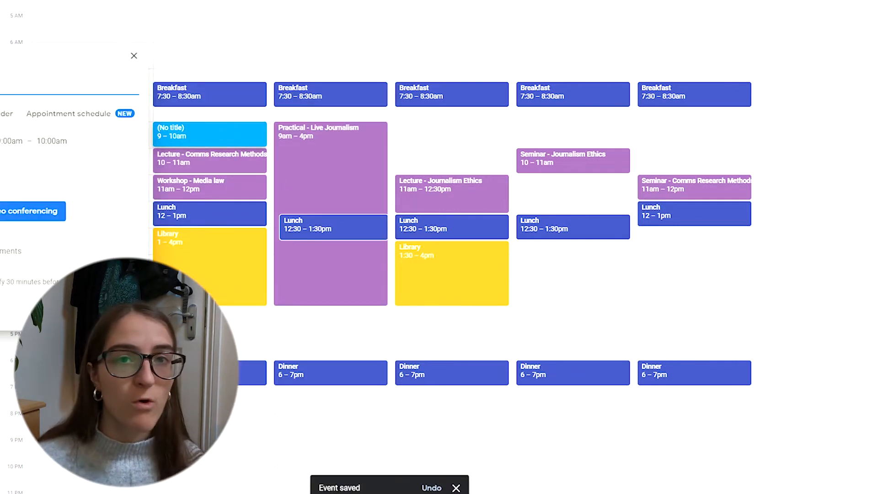
left_click(134, 56)
left_click(435, 205)
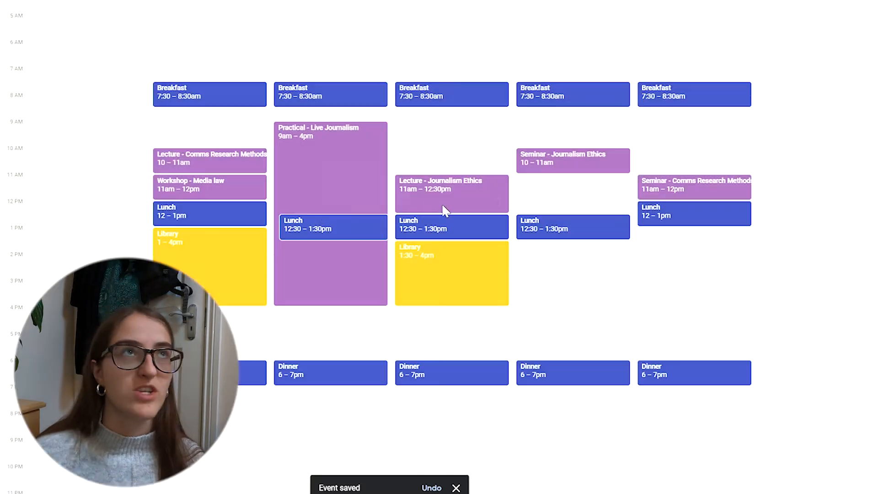
- Add a Library event on Wednesday 28 September from 10 to 11am in the University Work calendar
left_click(451, 159)
type("Library")
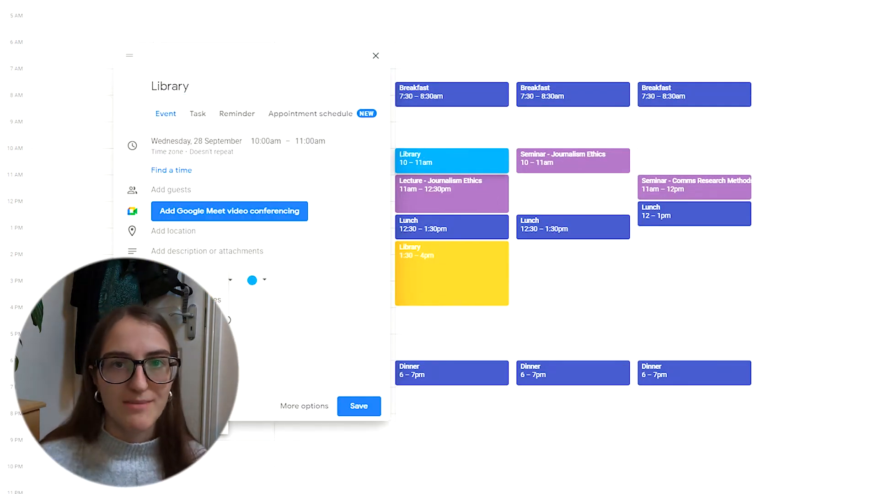
left_click(359, 405)
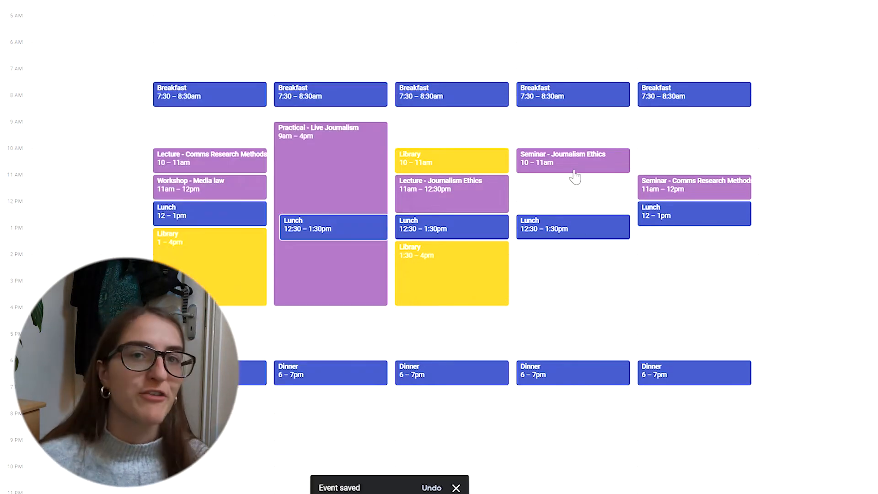
- Add a Library event on Thursday 29 September from 11am to 4pm in the University Work calendar
left_click_drag(574, 181, 563, 220)
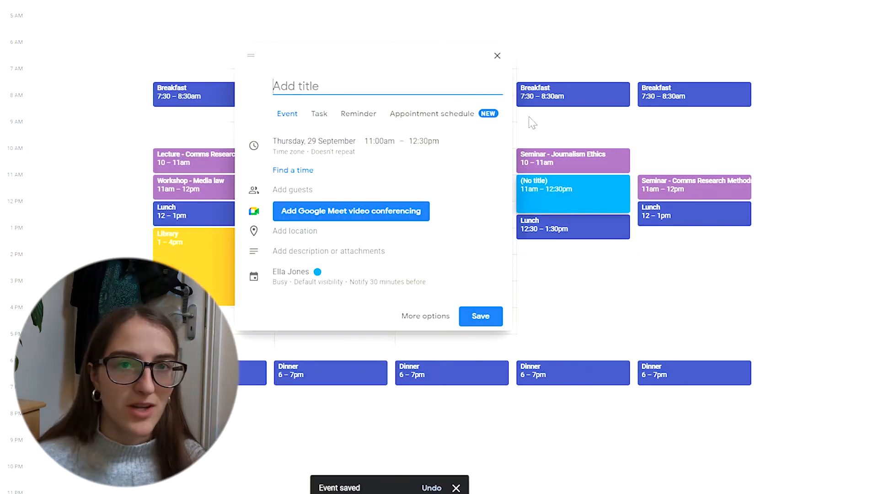
type("Libr")
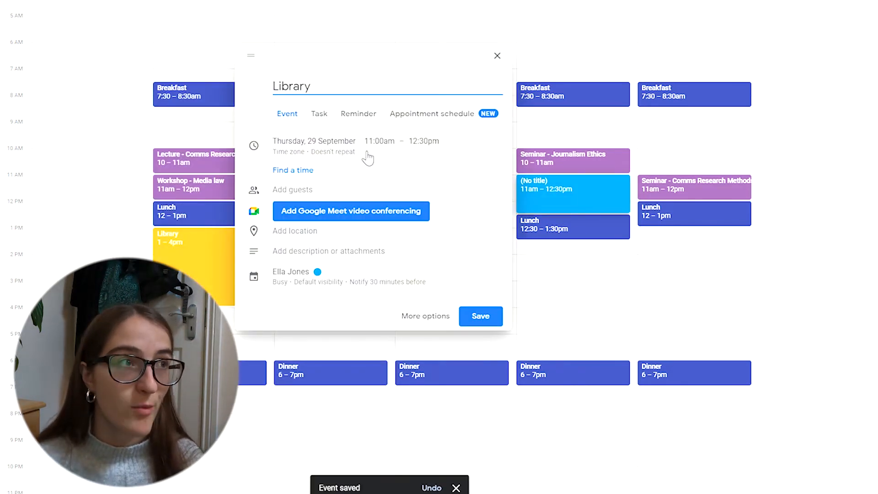
type("ary")
left_click(424, 141)
scroll(446, 215, "down", 3)
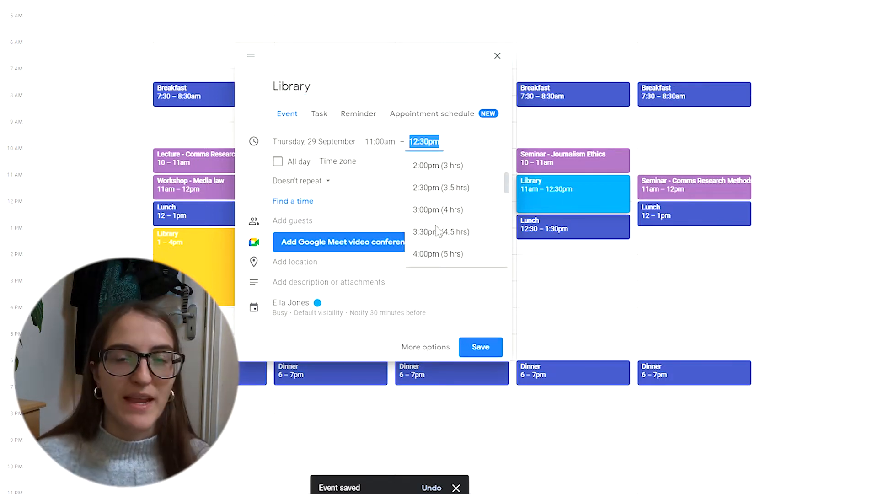
left_click(437, 258)
left_click(311, 314)
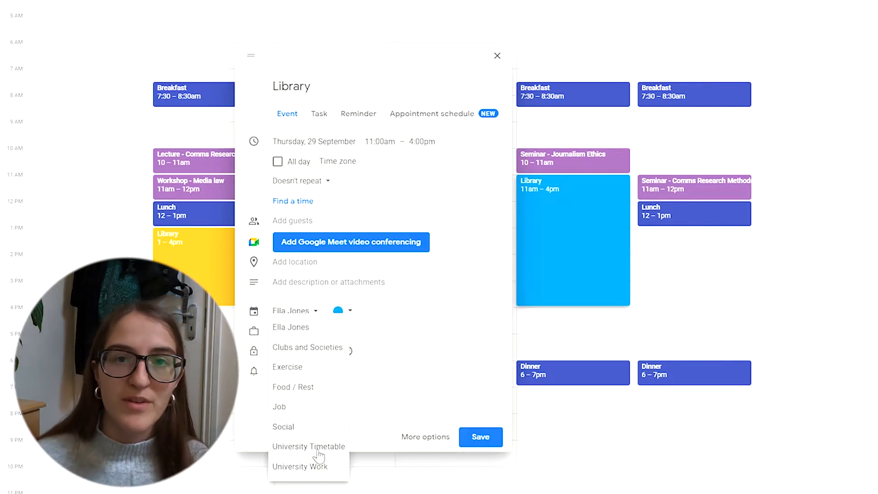
left_click(314, 468)
left_click(480, 417)
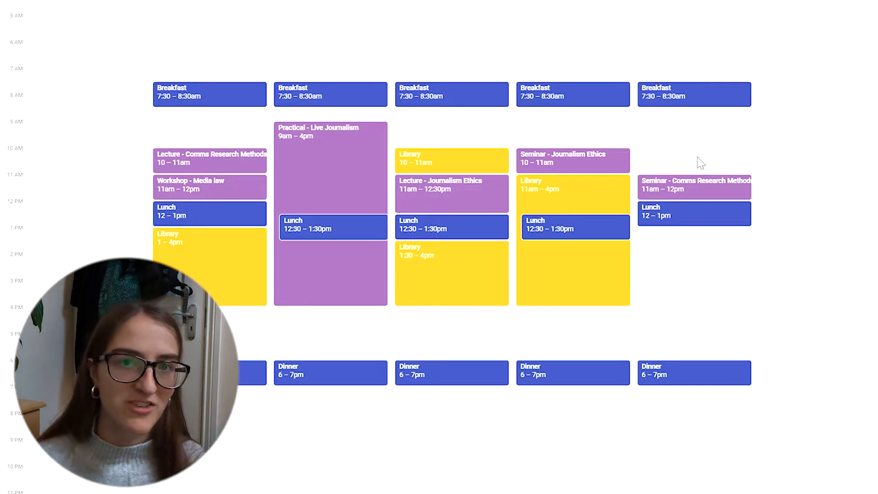
- Add a Library event on Friday 30 September from 10 to 11am in the University Work calendar
left_click(704, 159)
type("Library")
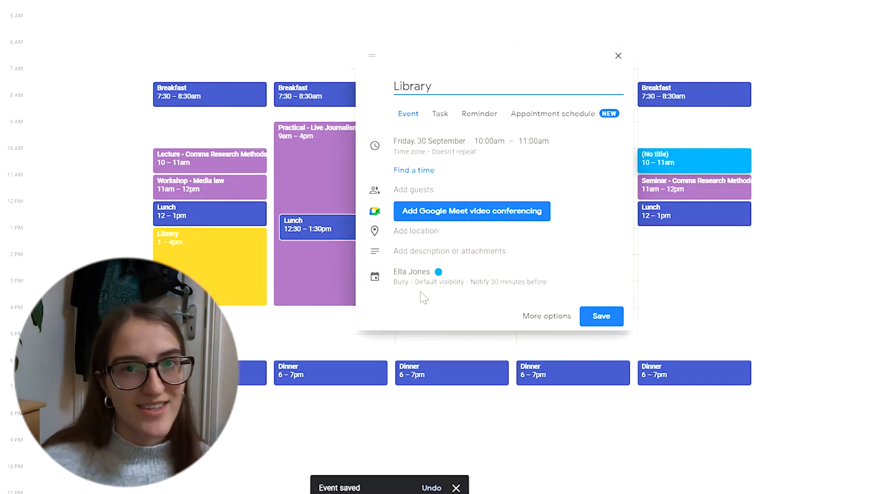
left_click(417, 274)
left_click(433, 419)
left_click(608, 406)
- Add a Library event on Friday 30 September from 1 to 4pm in the University Work calendar
left_click_drag(696, 234, 682, 313)
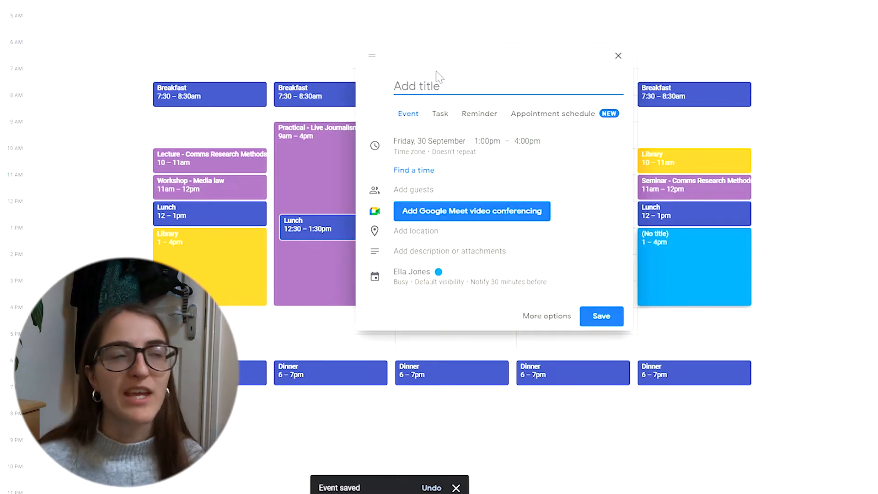
type("Library")
left_click(412, 277)
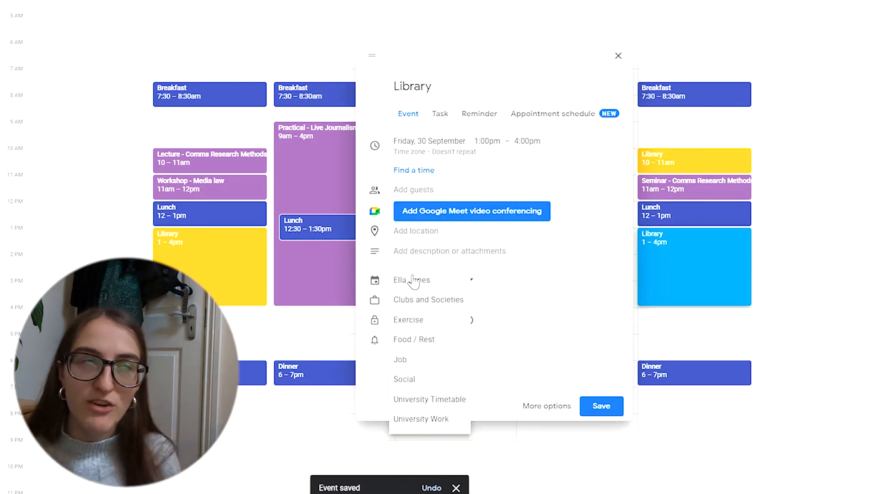
left_click(433, 420)
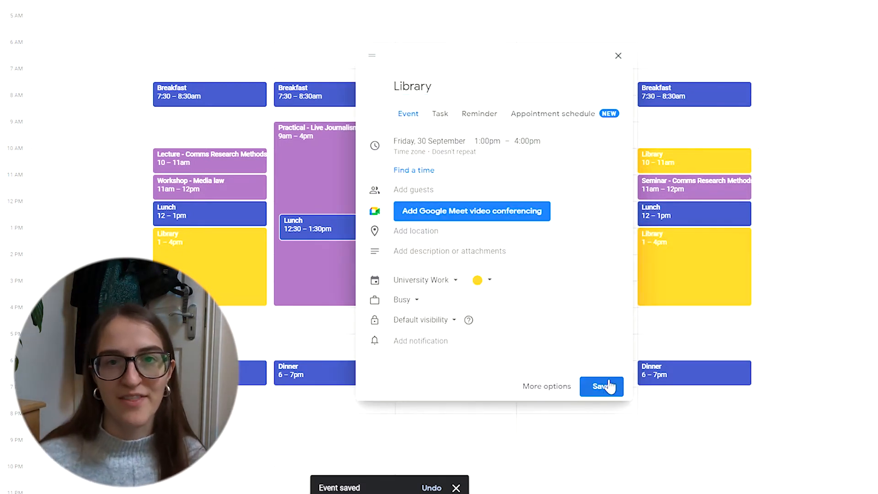
left_click(601, 386)
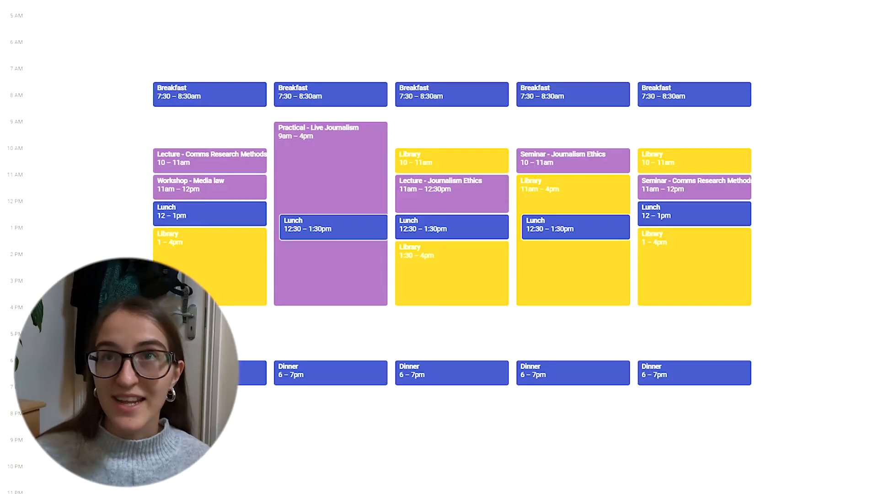
- Add a rest block on Monday 26 September from 4 to 6pm in the Food / Rest calendar
left_click_drag(243, 309, 242, 358)
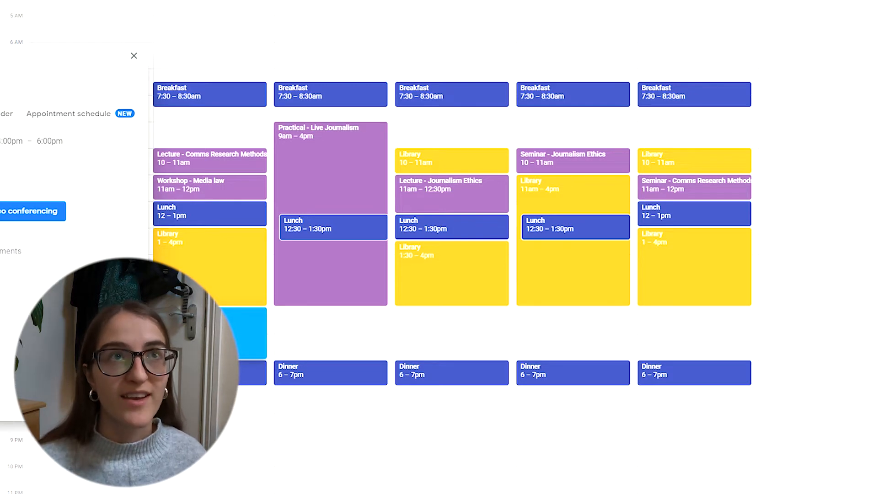
left_click(60, 323)
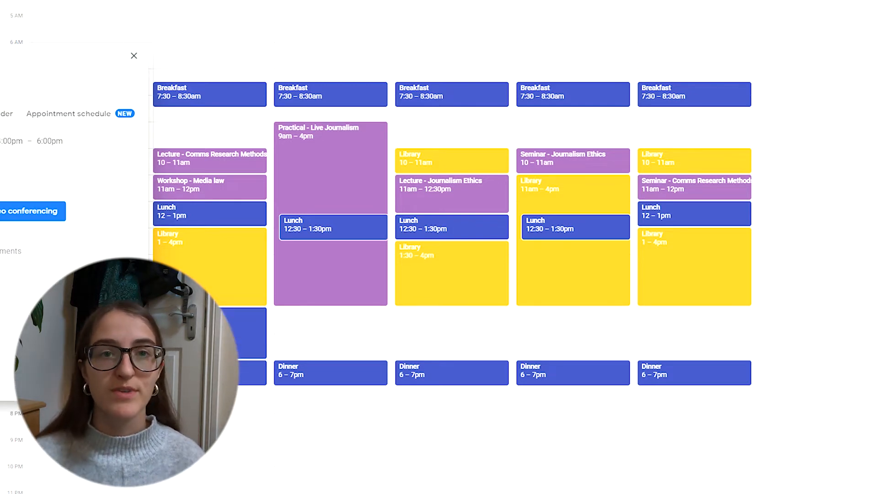
left_click(120, 385)
- Add a Rest event on Tuesday 27 September from 4 to 6pm in the Food / Rest calendar
left_click_drag(344, 311, 353, 365)
type("Re")
left_click(50, 275)
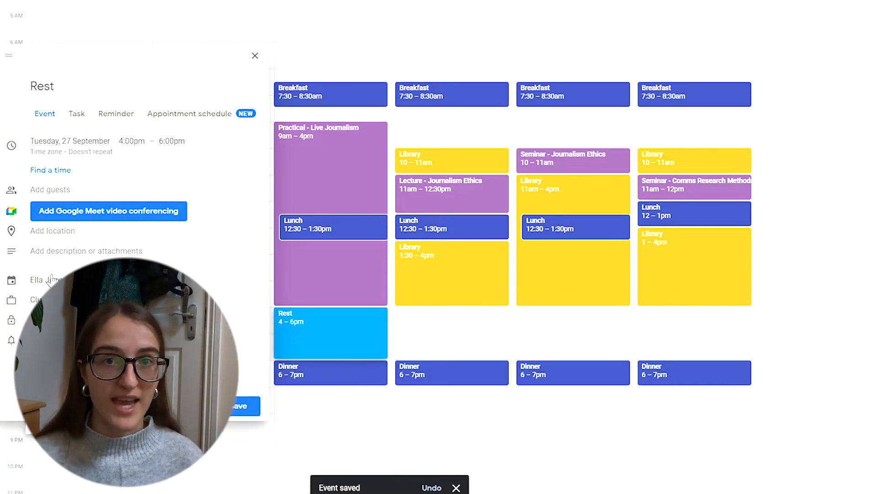
left_click(247, 405)
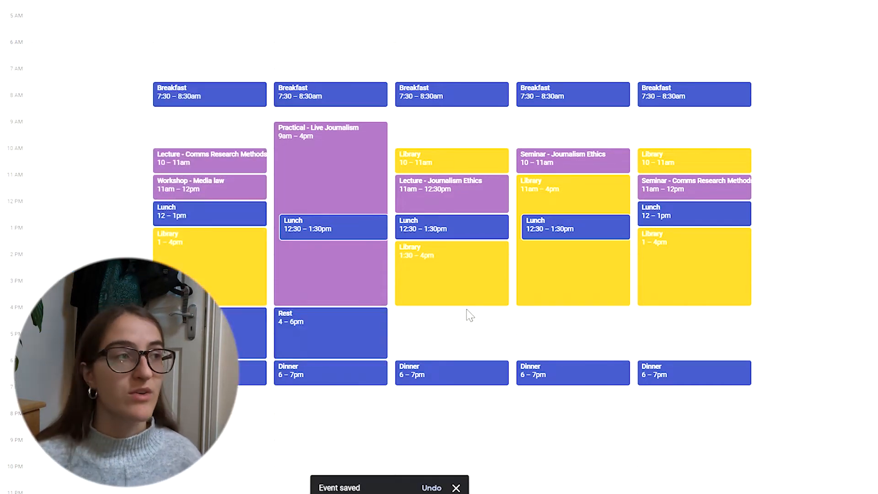
- Add a Rest event on Wednesday 28 September from 4 to 6pm in the Food / Rest calendar
left_click_drag(467, 314, 472, 364)
type("Rest")
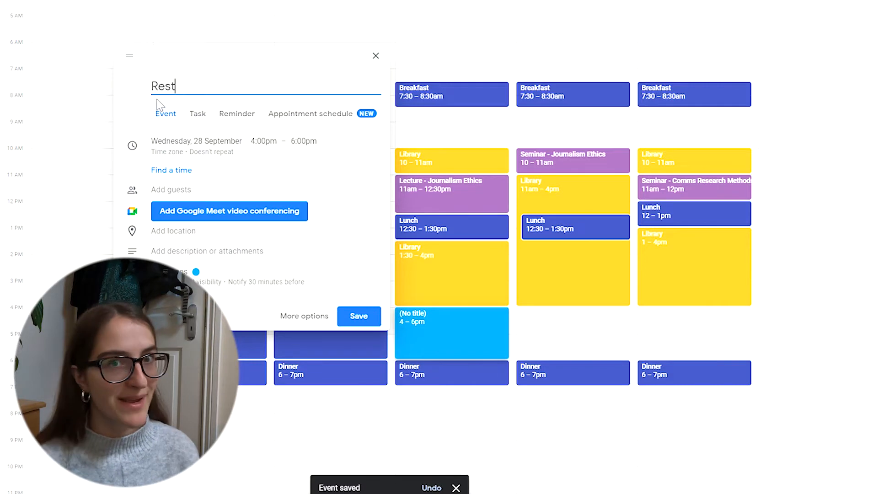
left_click(182, 272)
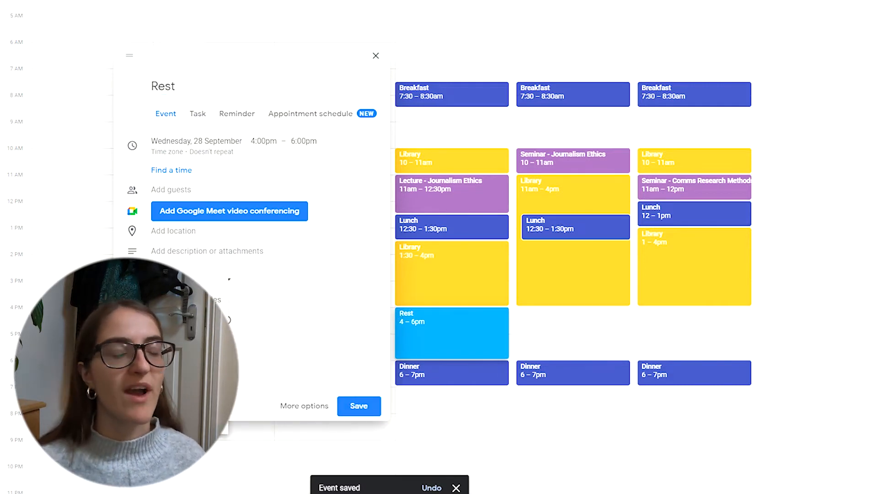
left_click(359, 406)
- Add a Rest event on Thursday 29 September from 4 to 6pm in the Food / Rest calendar
left_click_drag(596, 315, 550, 344)
type("Rest")
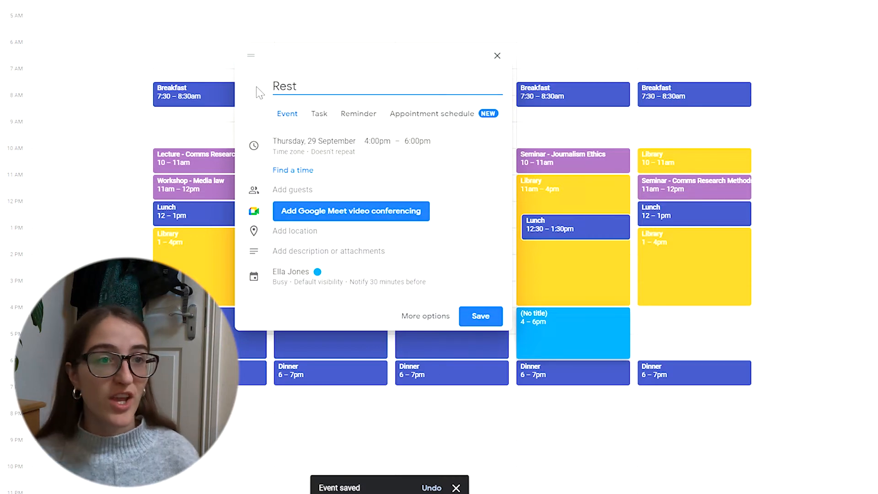
left_click(301, 280)
left_click(300, 280)
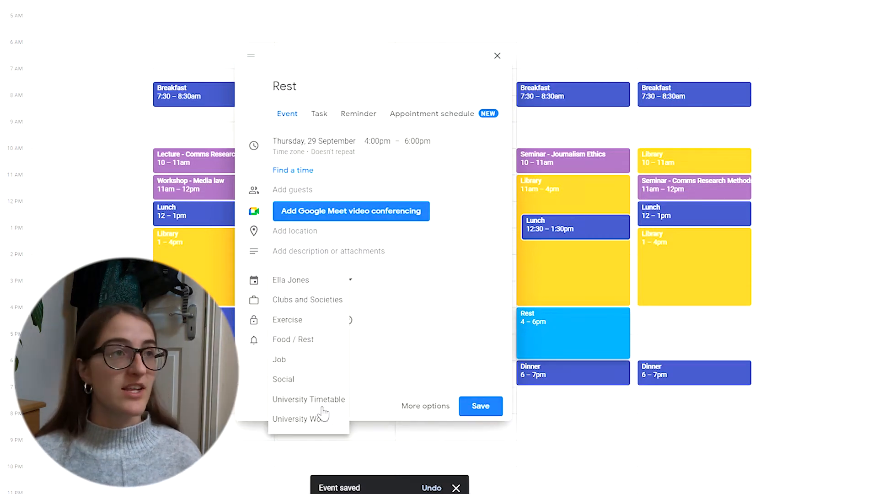
left_click(305, 339)
left_click(478, 406)
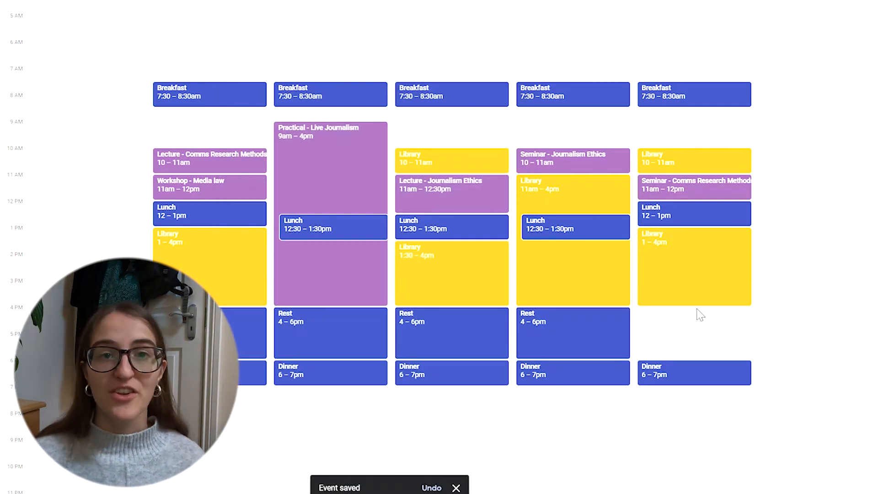
- Add a Rest event on Friday 30 September from 4 to 6pm in the Food / Rest calendar
left_click_drag(695, 316, 688, 361)
type("Rest")
left_click(435, 276)
left_click(434, 280)
left_click(443, 339)
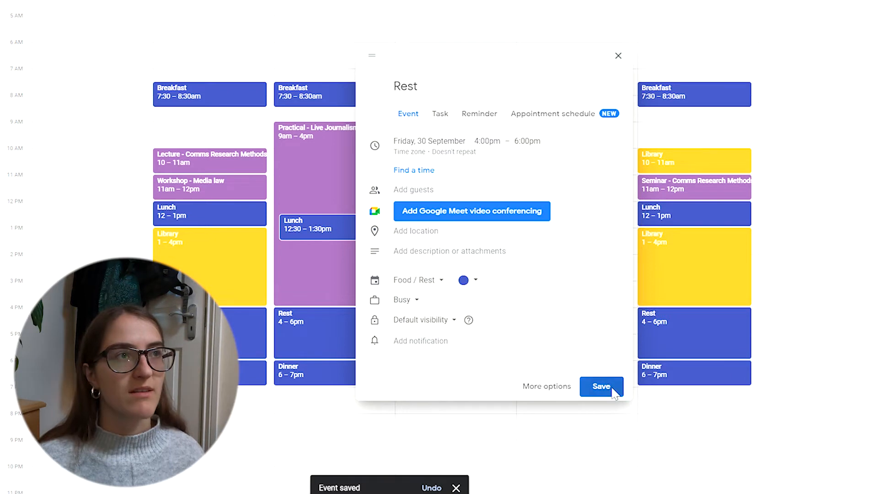
left_click(609, 403)
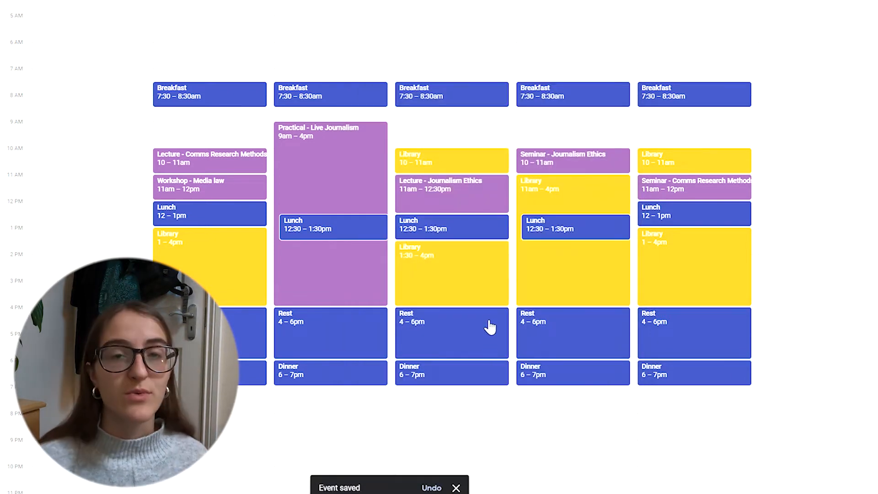
mouse_move(490, 314)
left_mouse_down()
mouse_move(490, 343)
mouse_move(486, 310)
left_mouse_up()
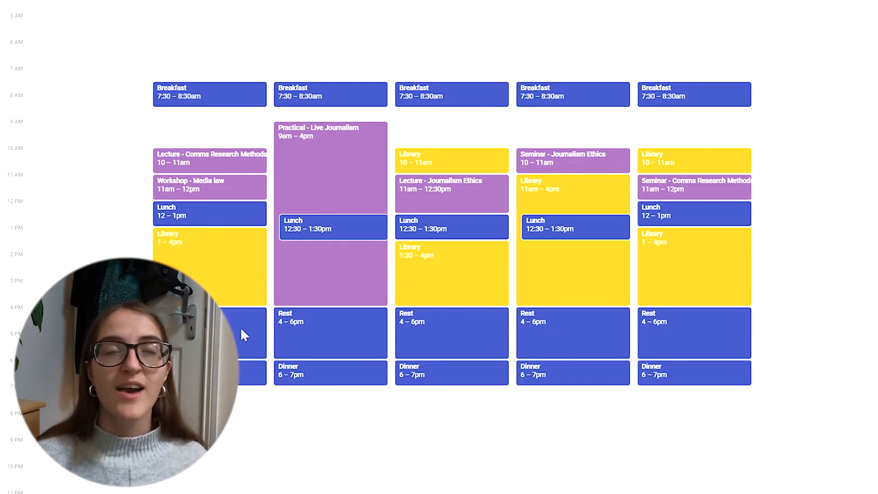
left_click_drag(234, 332, 208, 343)
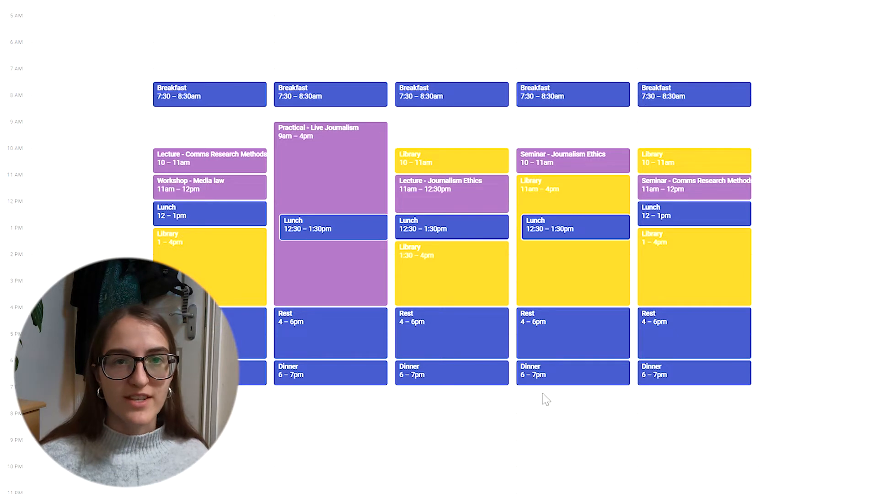
- Add an evening Rest event on Thursday 29 September from 7 to 11pm in the Food / Rest calendar
left_click_drag(542, 402, 554, 480)
type("Rest")
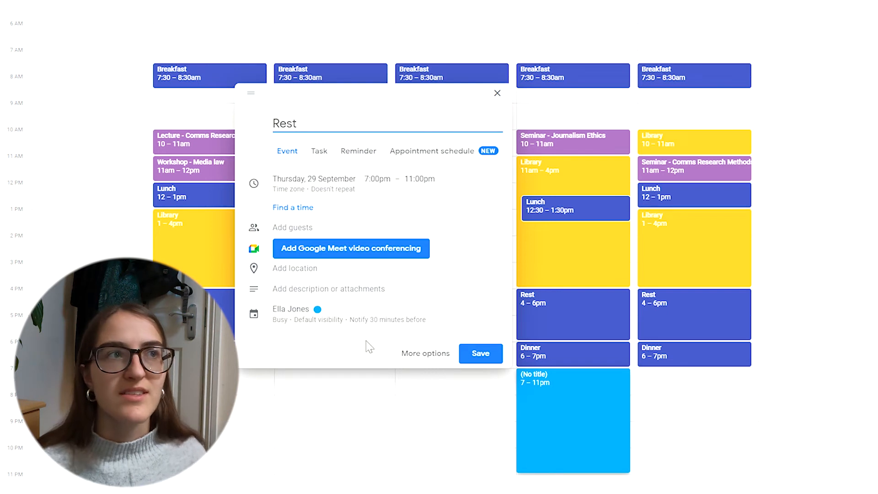
left_click(290, 312)
left_click(314, 387)
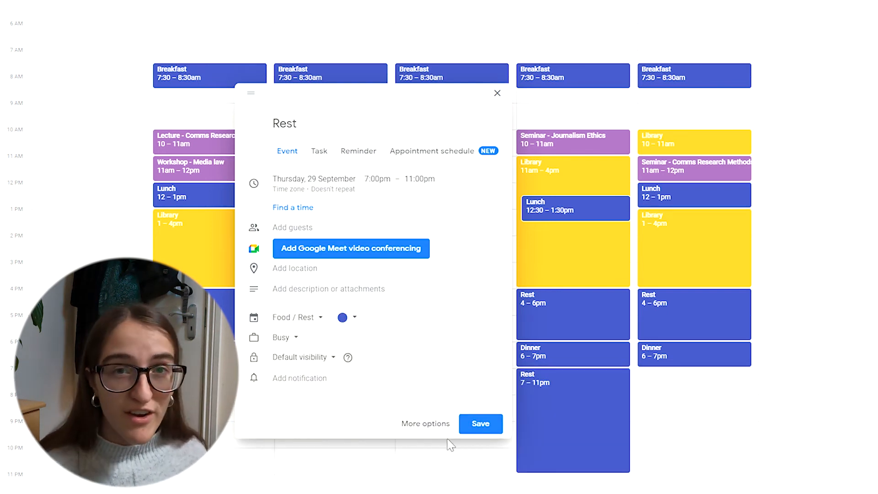
left_click(486, 444)
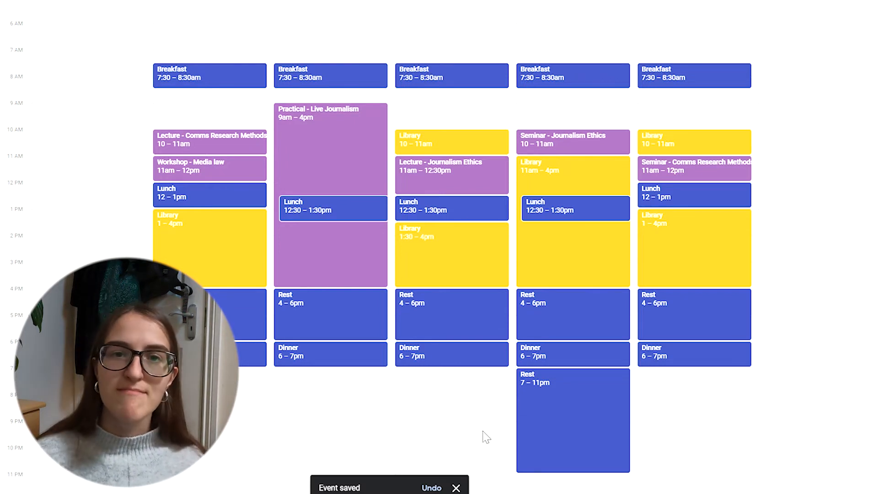
- Add a Friends event on Tuesday 27 September from 7 to 11pm in the Social calendar
left_click_drag(337, 392, 326, 474)
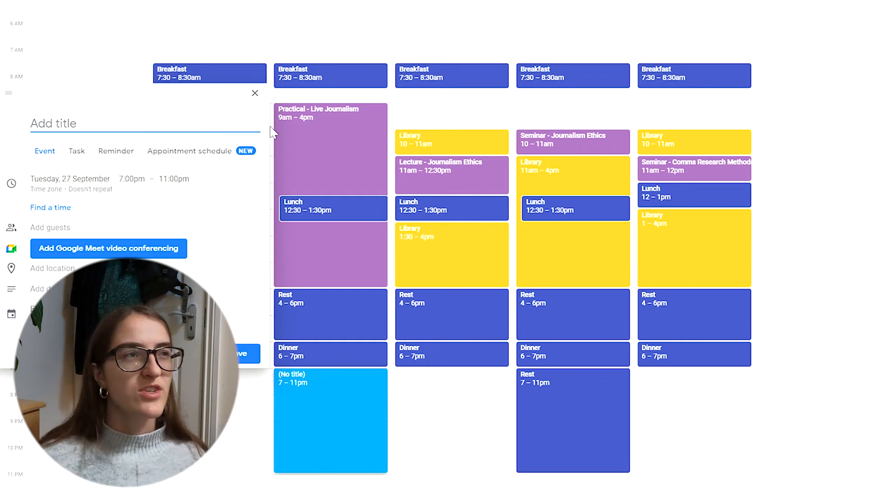
type("Friends")
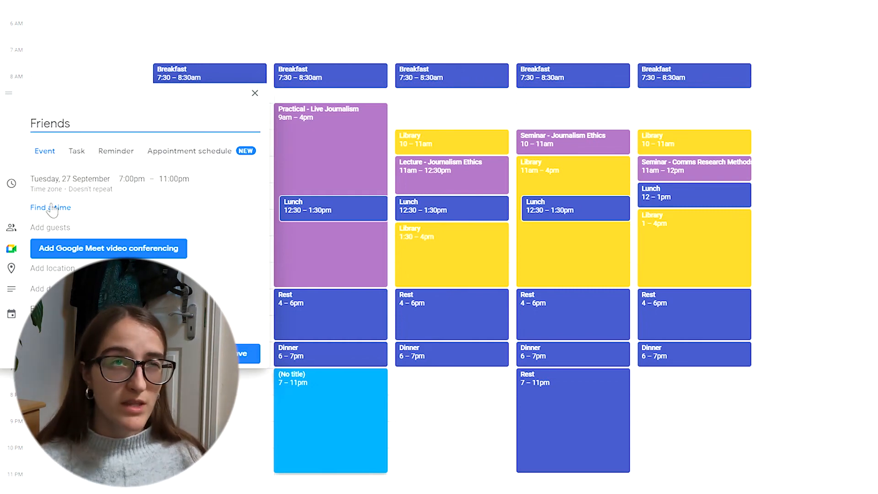
left_click(55, 310)
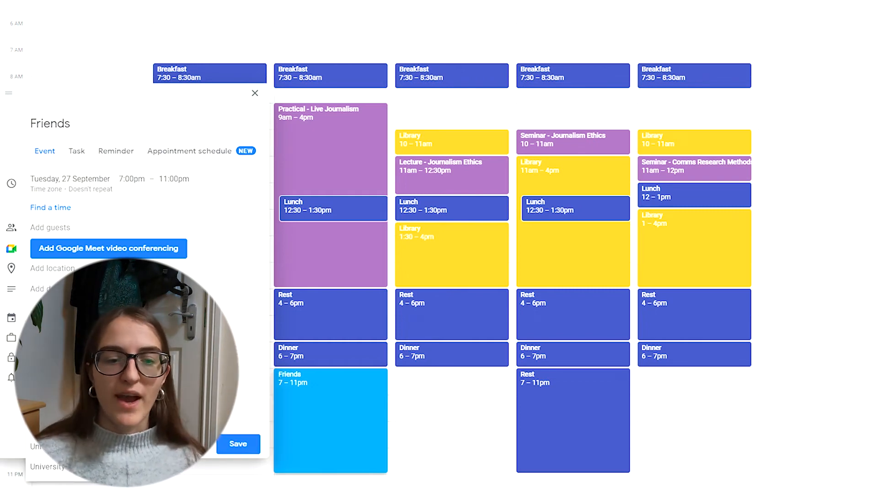
left_click(55, 427)
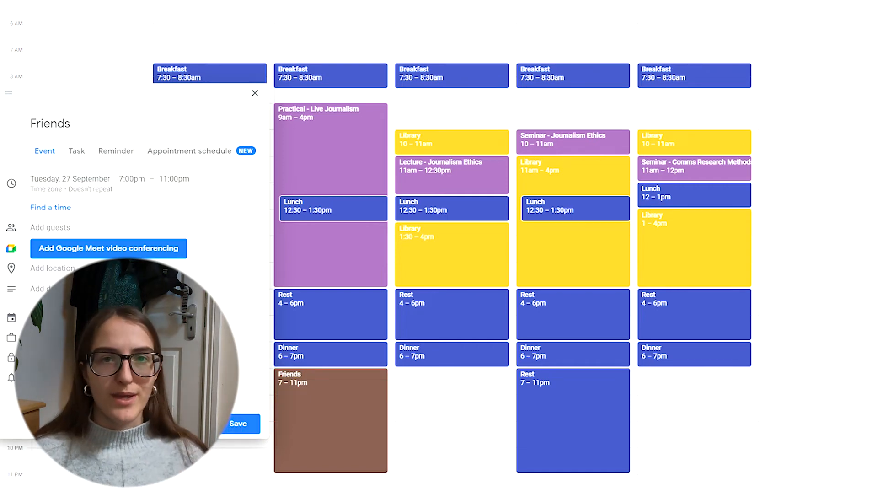
left_click(242, 425)
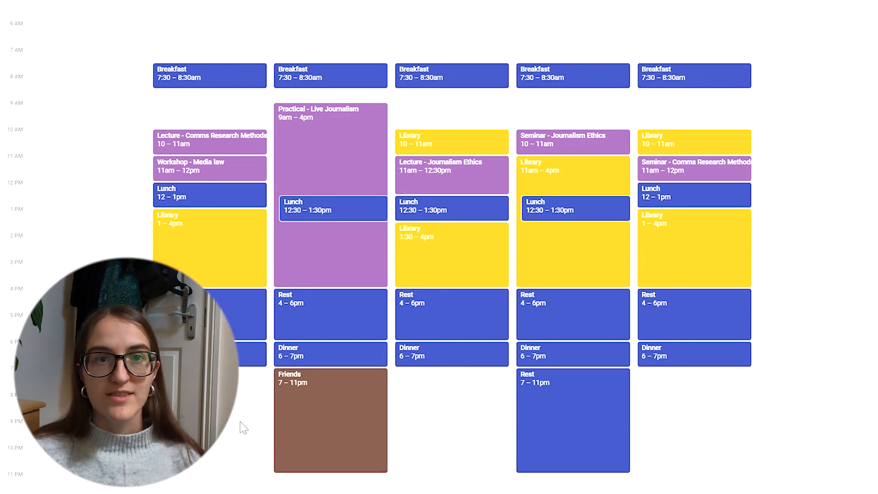
- Change the Social calendar's colour to light purple
left_click(1, 272)
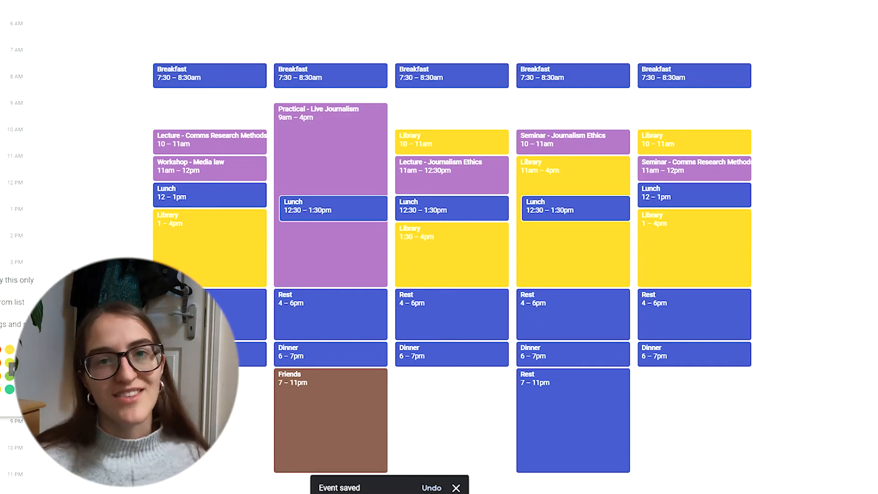
left_click(36, 376)
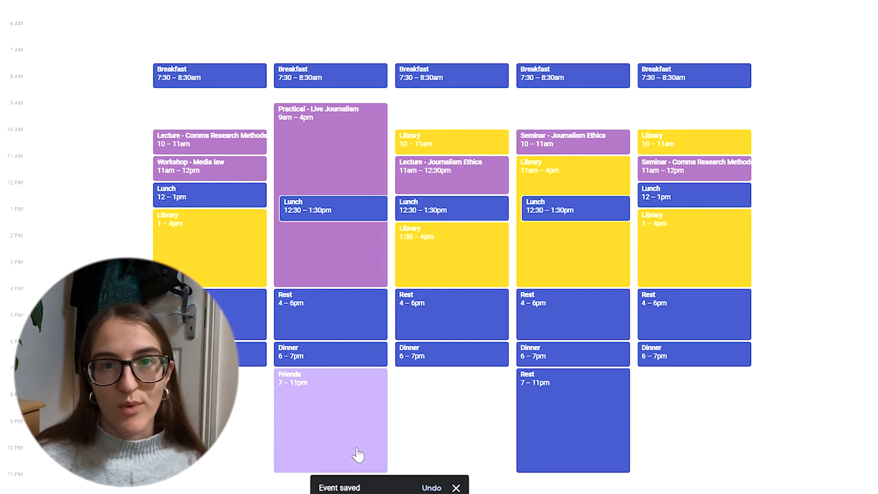
- Add a Pub event on Friday 30 September from 9 to 11pm in the Social calendar
left_click_drag(702, 372, 699, 447)
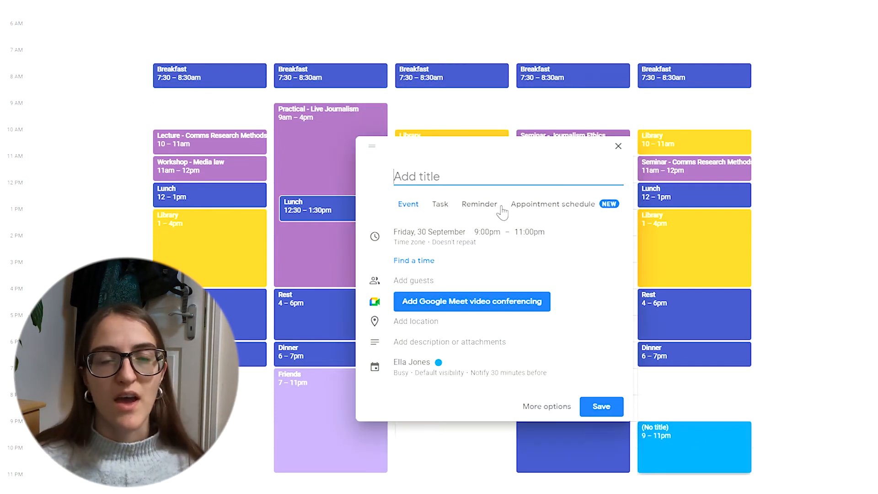
type("Pub")
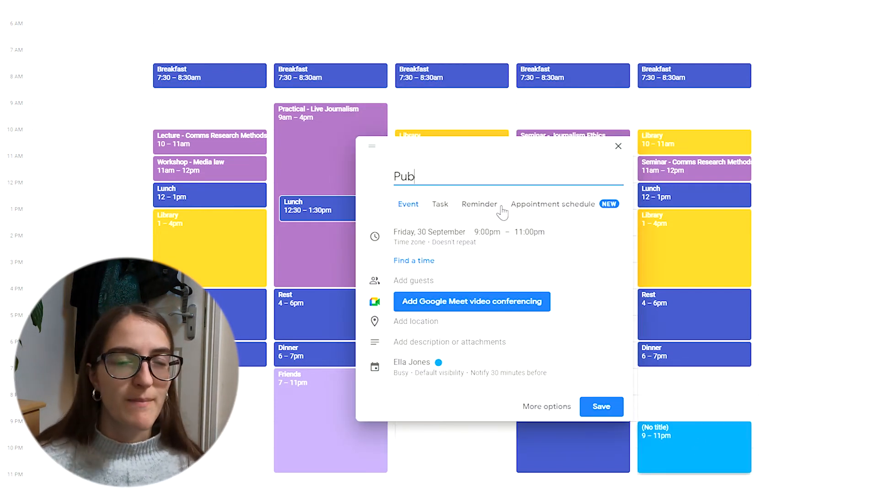
left_click(412, 363)
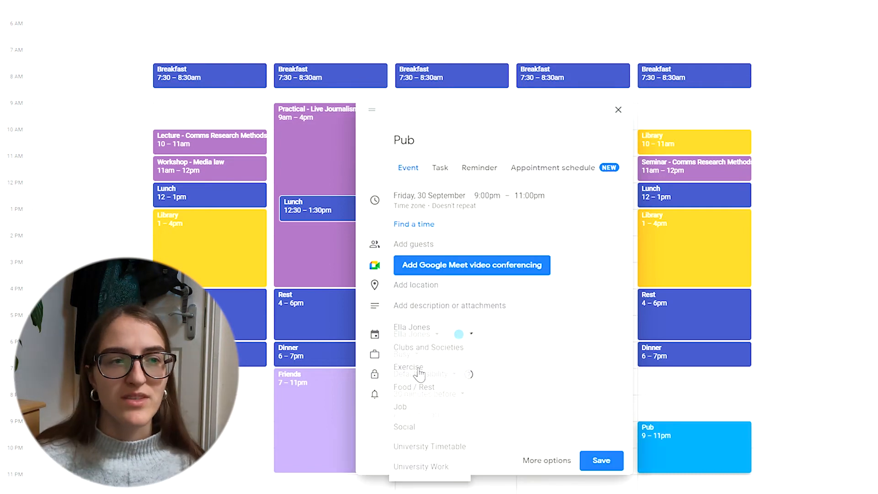
left_click(418, 427)
left_click(600, 461)
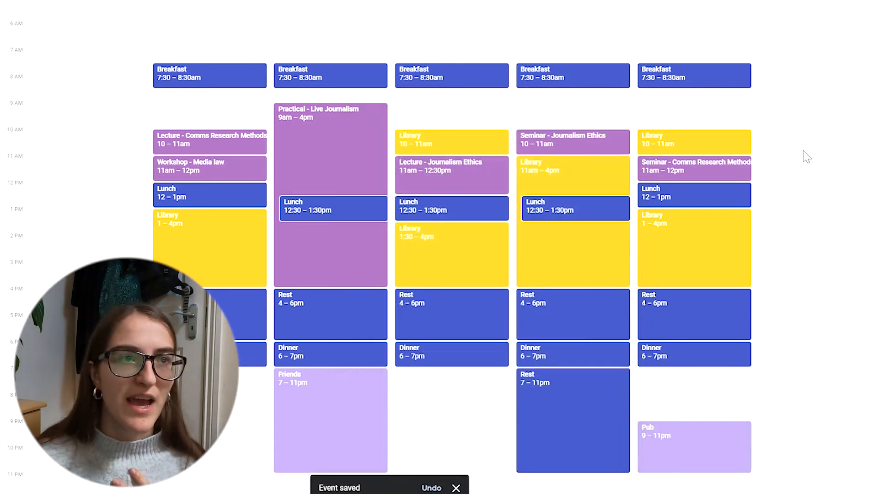
- Add a "Brunch with friends" event on Saturday 1 October from 10am to 12pm in the Social calendar
left_click_drag(817, 141, 817, 187)
type("Brunch")
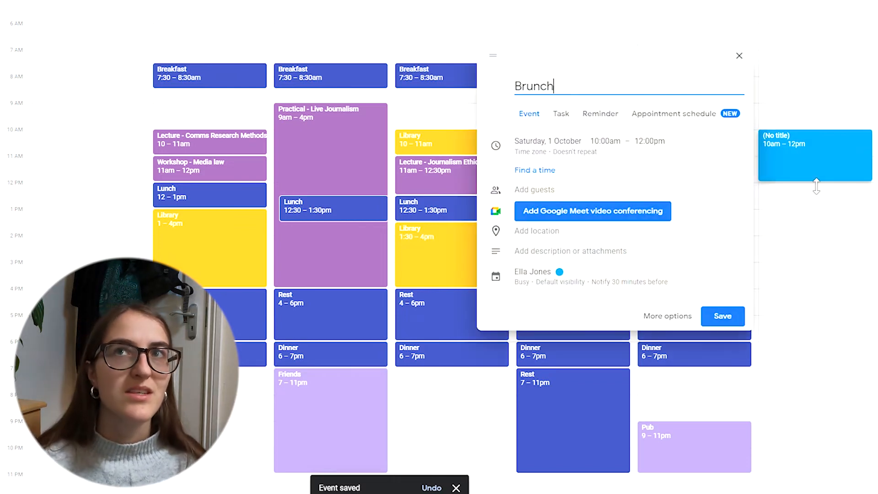
left_click(542, 277)
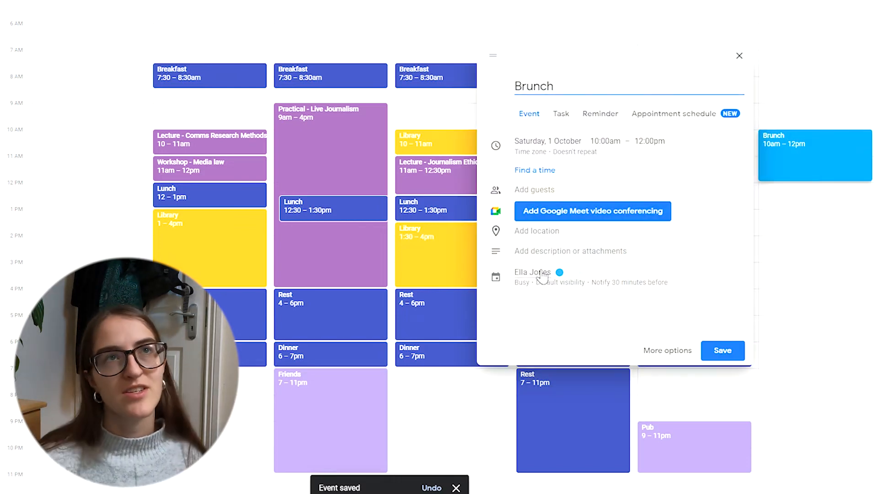
left_click(546, 380)
left_click(588, 86)
type("with friends")
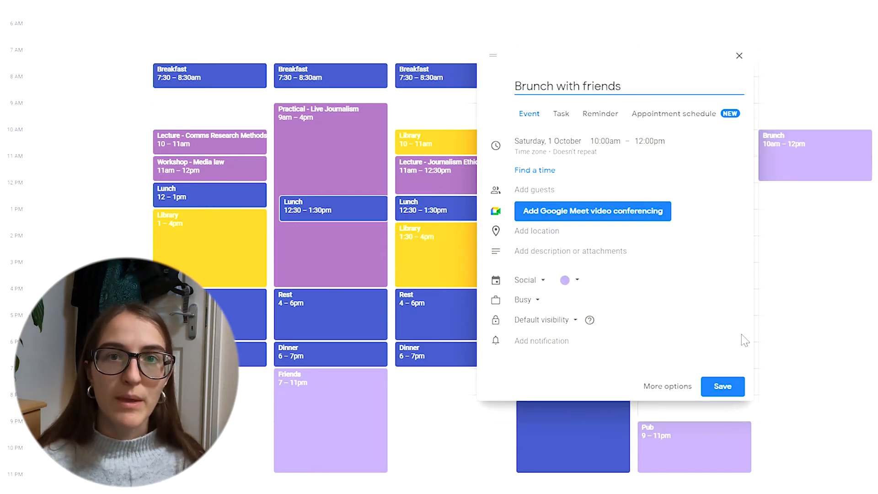
left_click(722, 385)
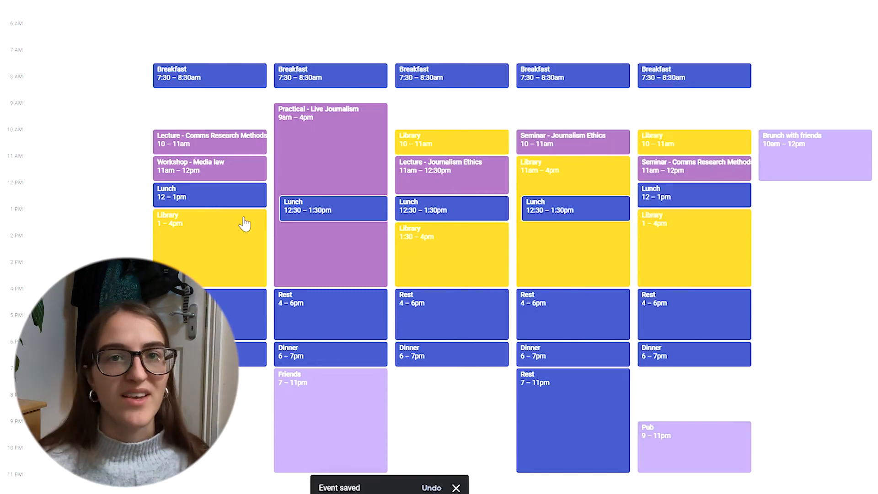
- Add a lunch with friends on Monday 26 September from 12 to 1pm in the Social calendar, alongside the existing Lunch
left_click(273, 192)
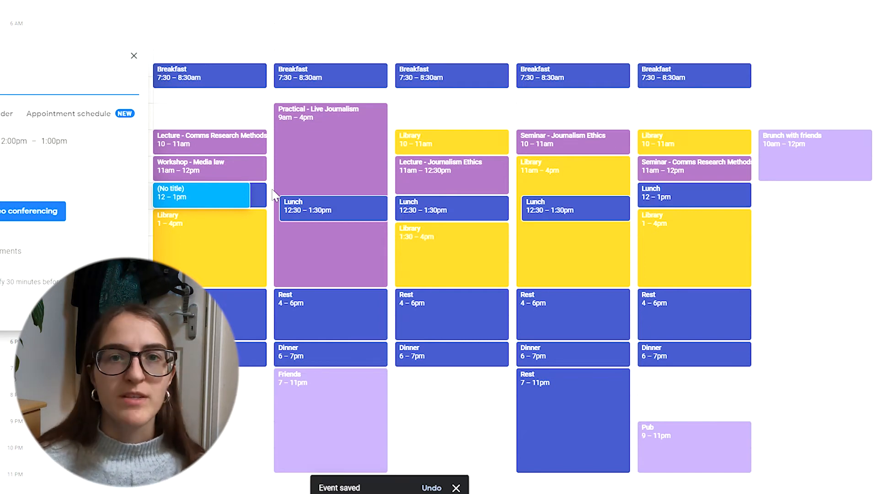
key("Return")
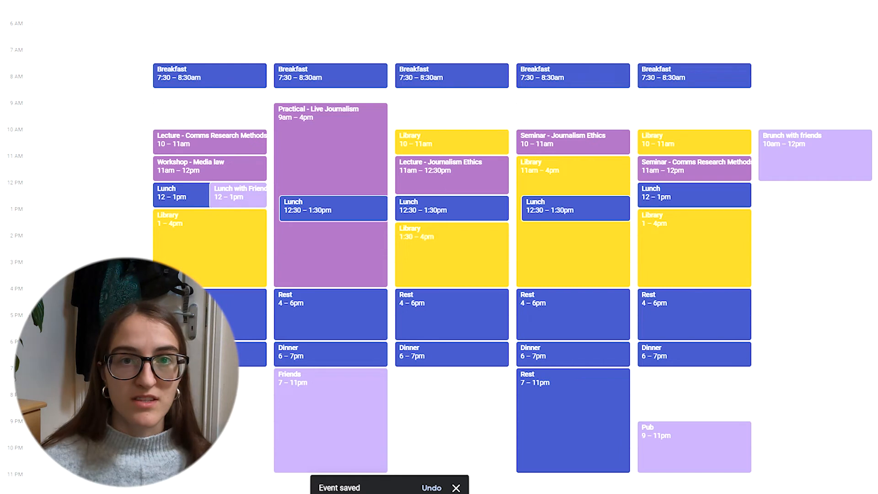
- Add a "Walk with Friend" event on Sunday 25 September from 3 to 5pm in the Social calendar
left_click_drag(63, 267, 64, 315)
type("Walk wi")
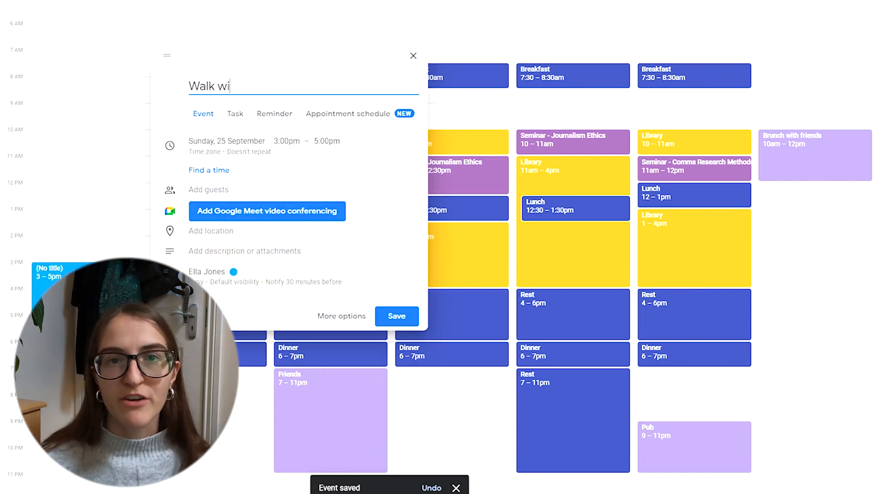
type("th Friend")
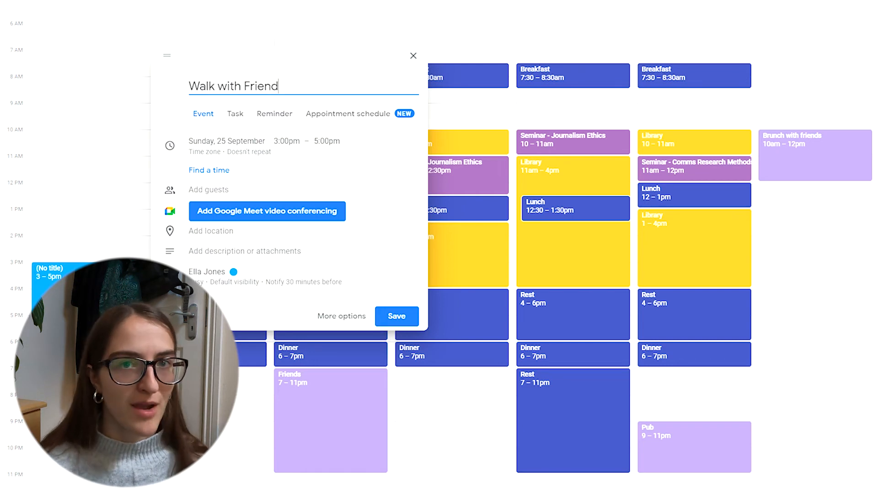
left_click(214, 280)
left_click(245, 380)
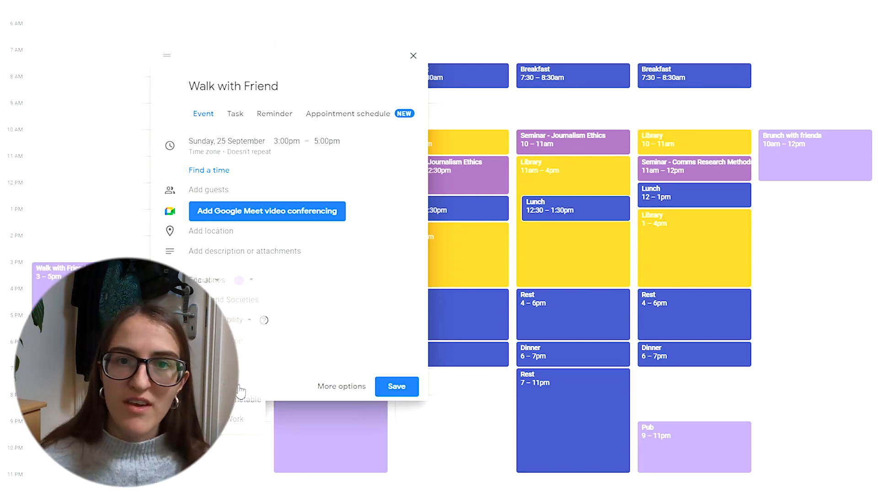
left_click(386, 394)
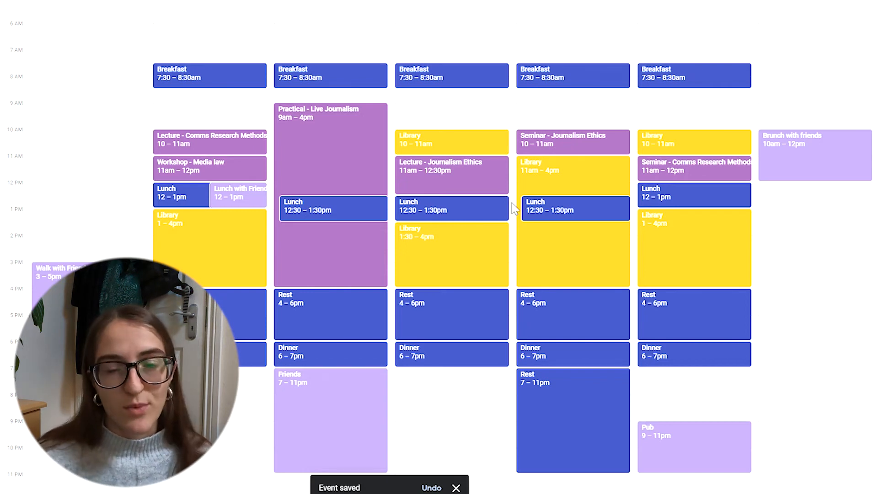
- Add a "Bar work" event on Wednesday 28 September from 7pm to 12am in the Job calendar
left_click_drag(482, 372, 459, 493)
type("Bar work")
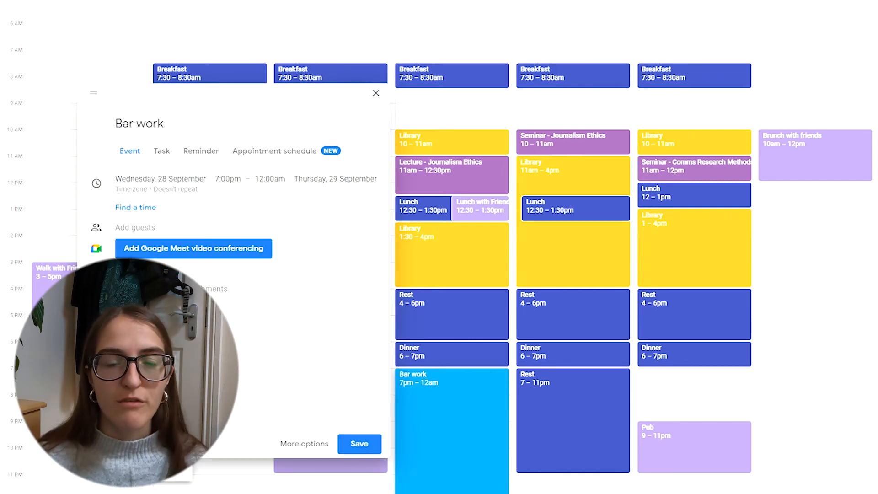
left_click(357, 425)
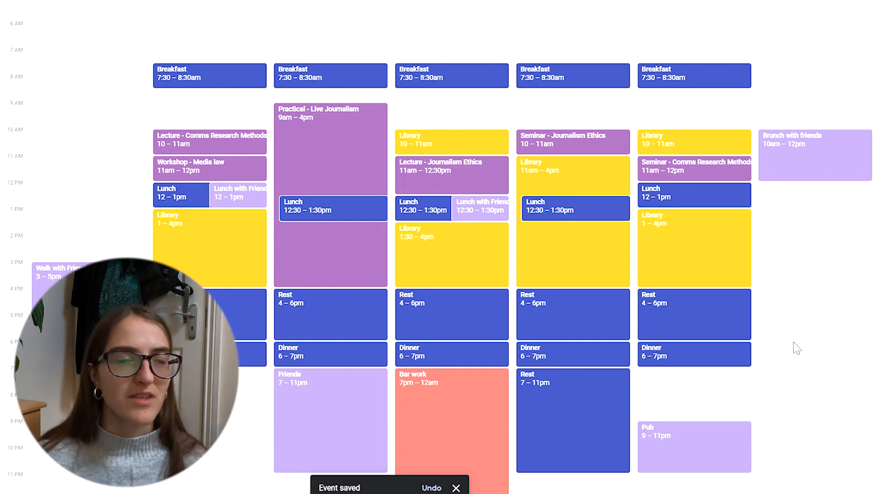
- Add a "Bar Work" event on Saturday 1 October from 4 to 10pm in the Job calendar
left_click_drag(785, 299, 787, 454)
type("W")
key("BackSpace")
type("Bar Work")
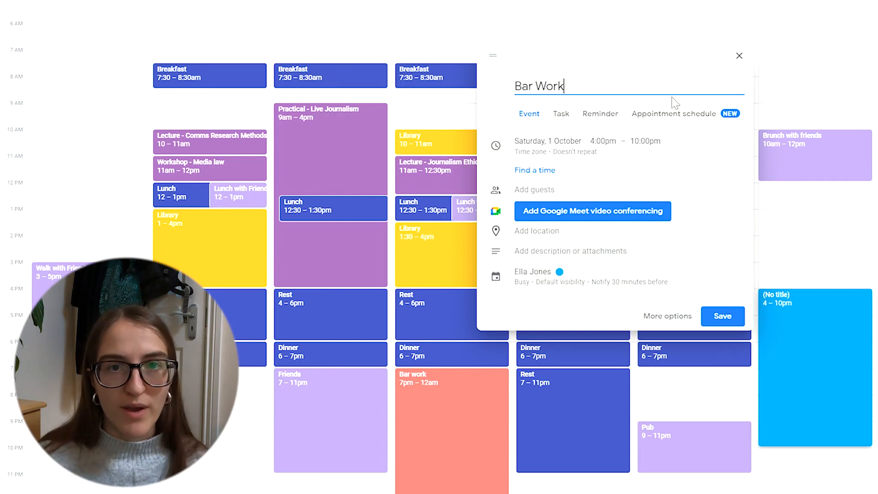
left_click(545, 276)
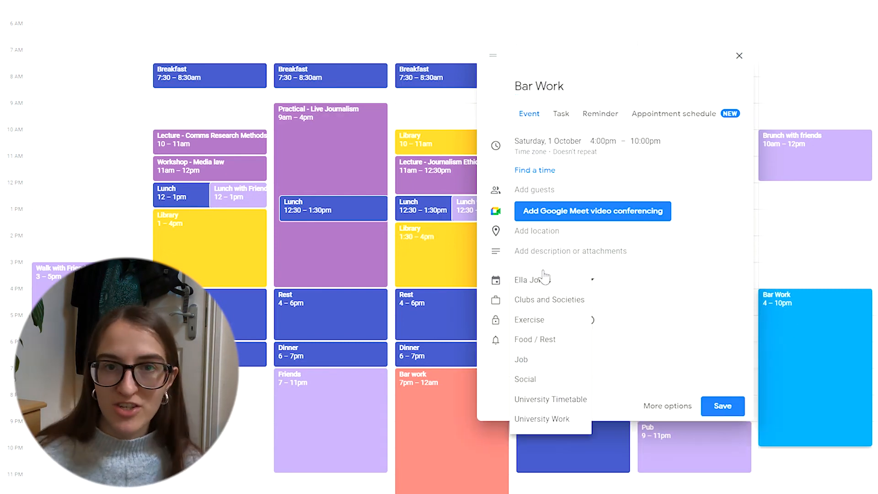
left_click(533, 361)
left_click(719, 404)
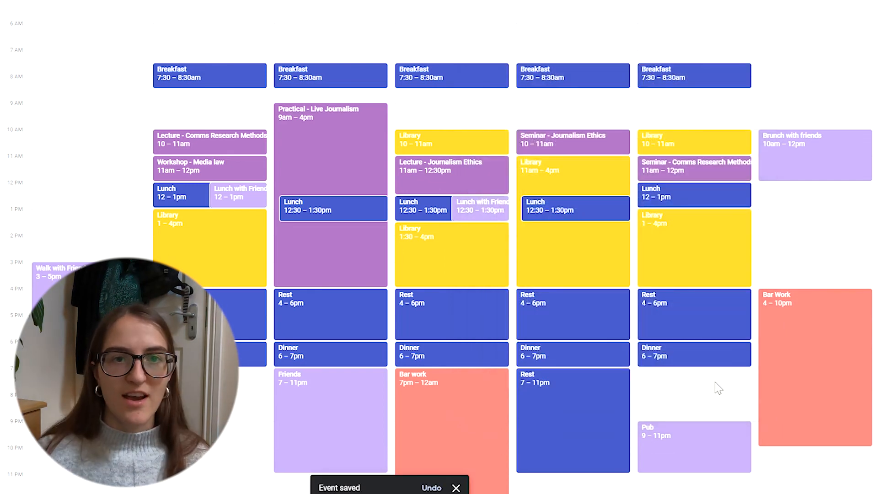
- Add a "Gym" event on Monday 26 September from 8:30 to 9:30am in the Exercise calendar
left_click(224, 94)
type("Gym")
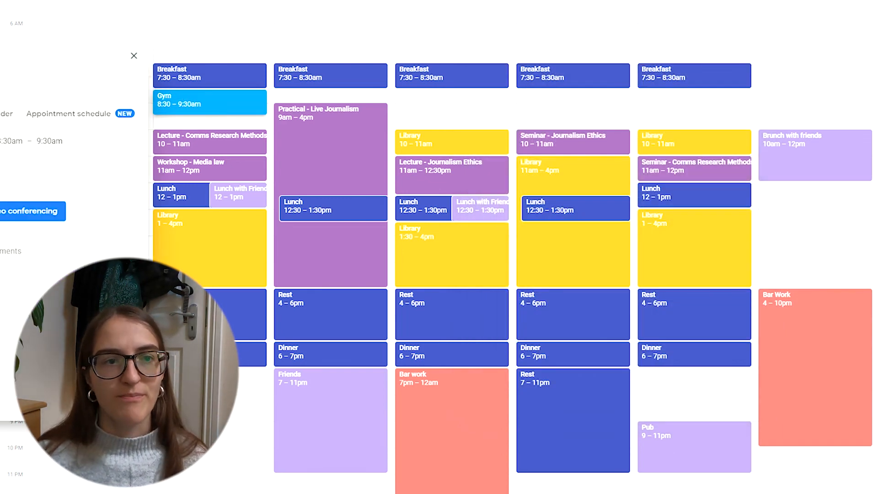
key("Return")
left_click(0, 262)
left_click(0, 292)
left_click(224, 380)
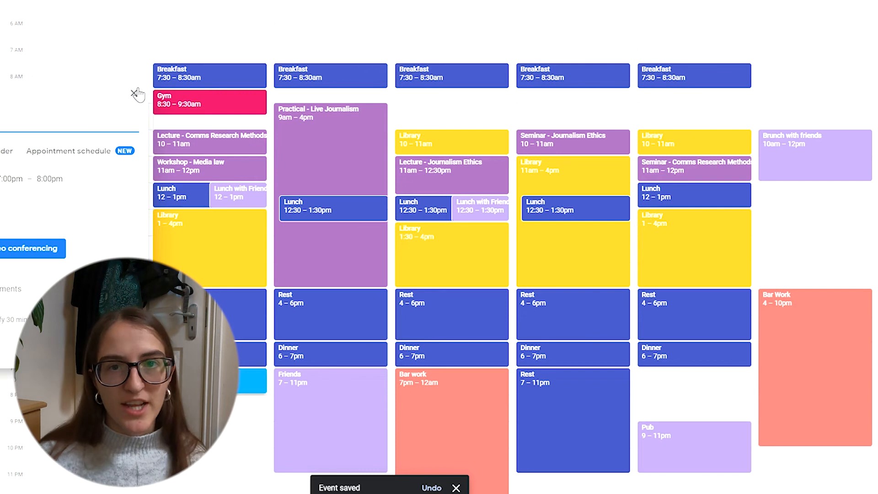
left_click(134, 93)
- Add a "Spin class" event on Friday 30 September from 7 to 8pm in the Exercise calendar
left_click(682, 379)
type("Spin class")
left_click(604, 424)
- Add a "Swim" event on Wednesday 28 September from 8:30 to 9:30am in the Exercise calendar
left_click(457, 102)
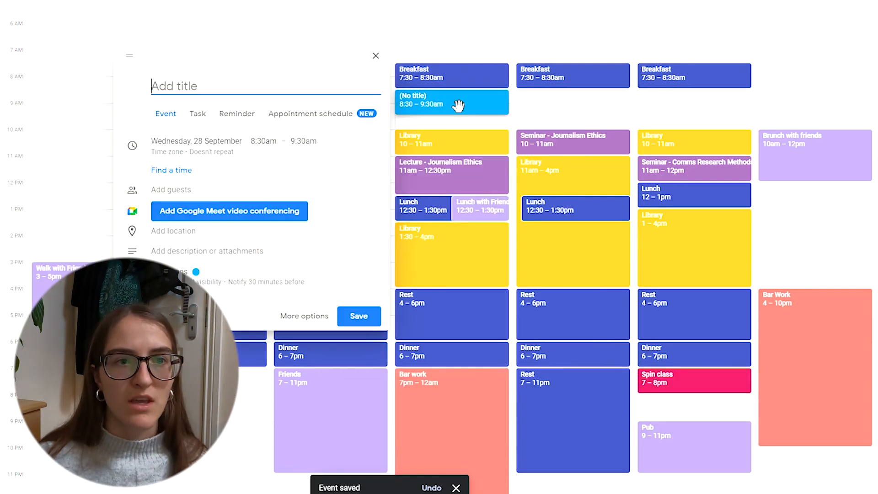
type("Swim")
left_click(360, 404)
- Add a "Morning walk" event on Saturday 1 October in the Exercise calendar and set it to 9–10am
left_click(801, 102)
type("Morning walk")
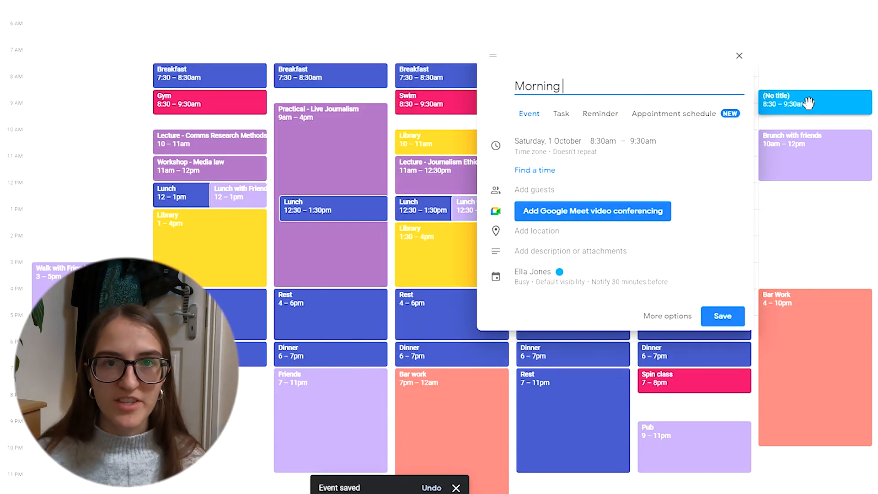
left_click(537, 282)
left_click(529, 320)
left_click(723, 386)
left_click_drag(827, 105, 827, 118)
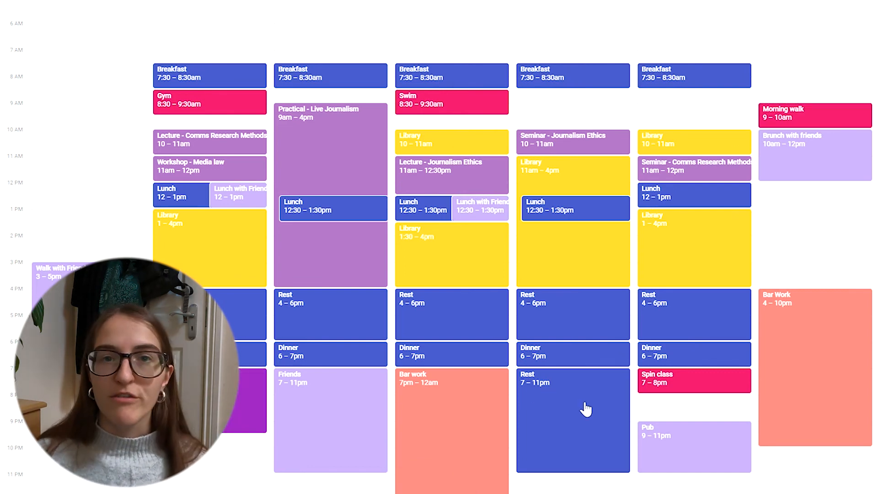
- Add a "Society meeting" event on Friday 30 September from 8 to 9pm in the Clubs and Societies calendar
left_click(666, 407)
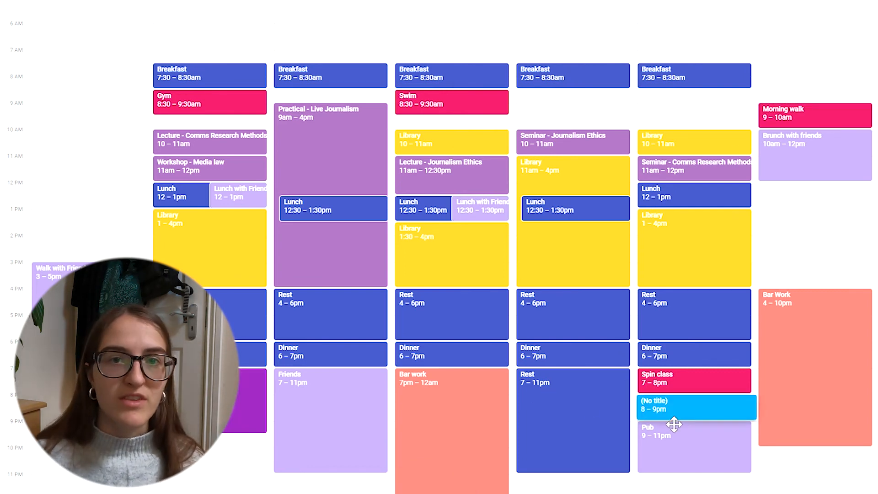
type("Society meeting")
left_click(412, 343)
left_click(427, 336)
left_click(432, 357)
left_click(601, 450)
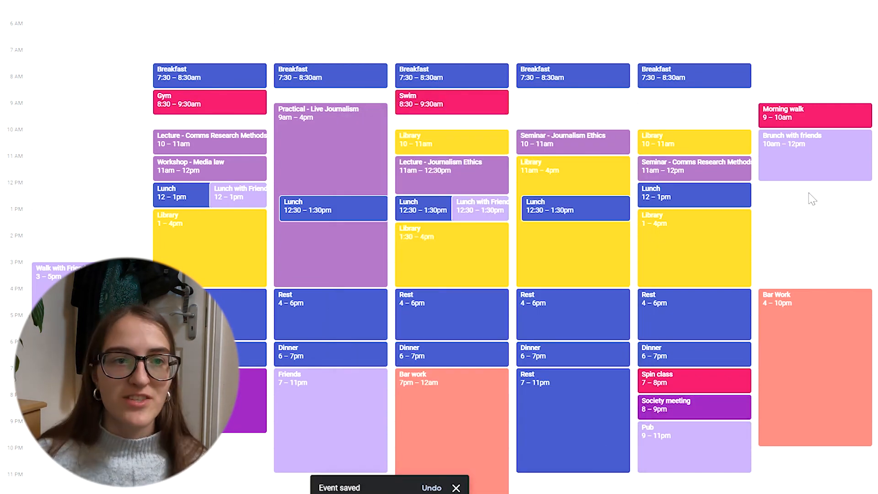
- Add "Football training" on Thursday 29 September from 7 to 9pm in the Clubs and Societies calendar, rescheduling that evening's Rest to 9–11pm
left_click_drag(570, 479, 559, 423)
left_click(558, 431)
type("Football training")
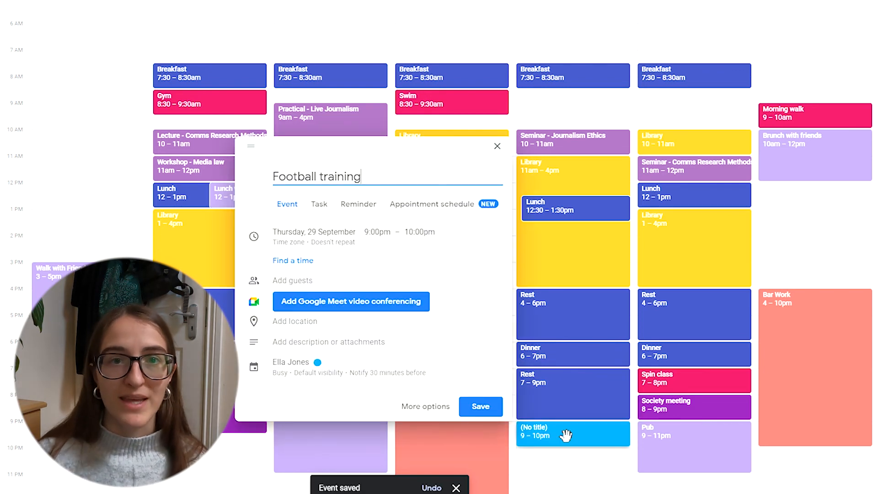
left_click(284, 361)
left_click(320, 353)
left_click(582, 396)
left_click_drag(581, 396, 561, 428)
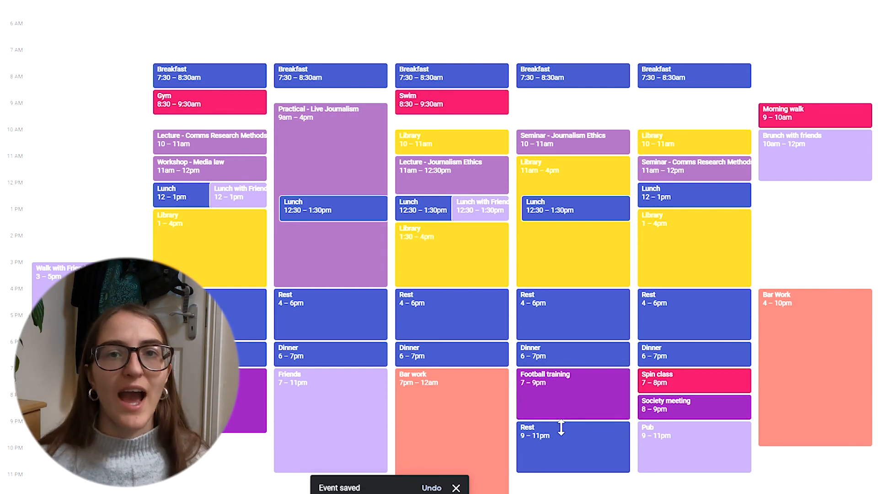
- Add a "Church" event on Sunday 25 September from 10 to 11:30am in the Clubs and Societies calendar
left_click_drag(54, 142, 64, 173)
type("Church")
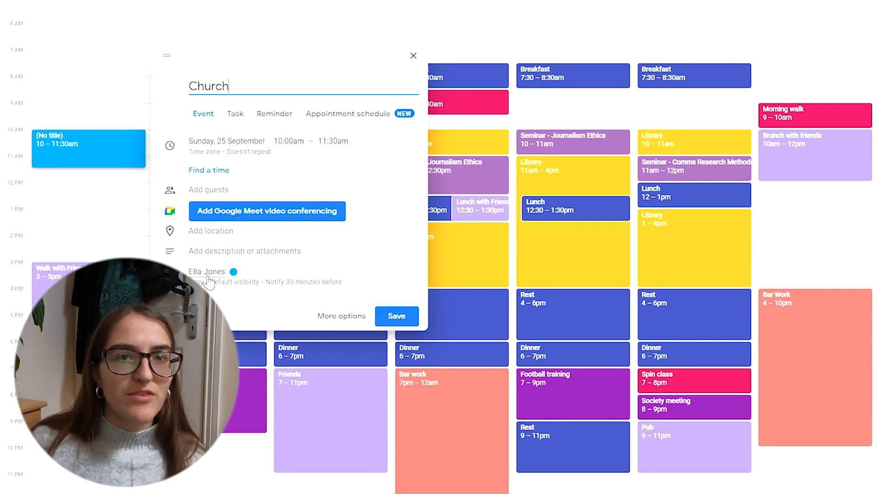
key("Return")
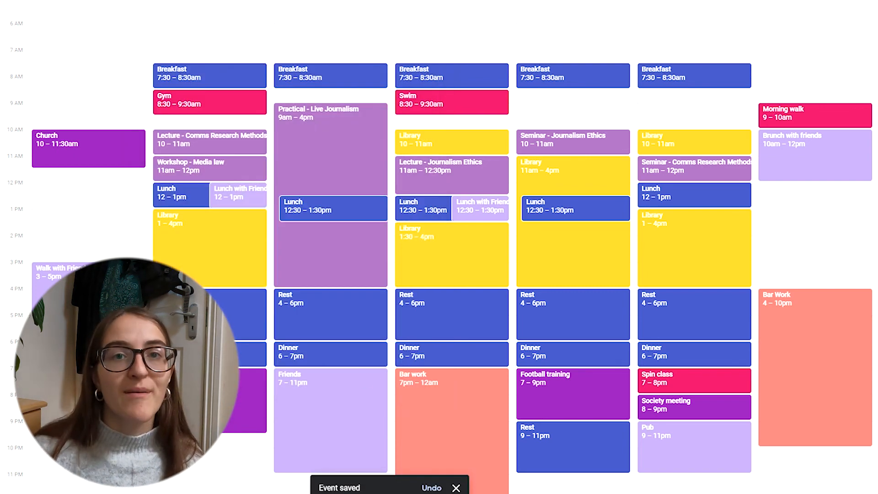